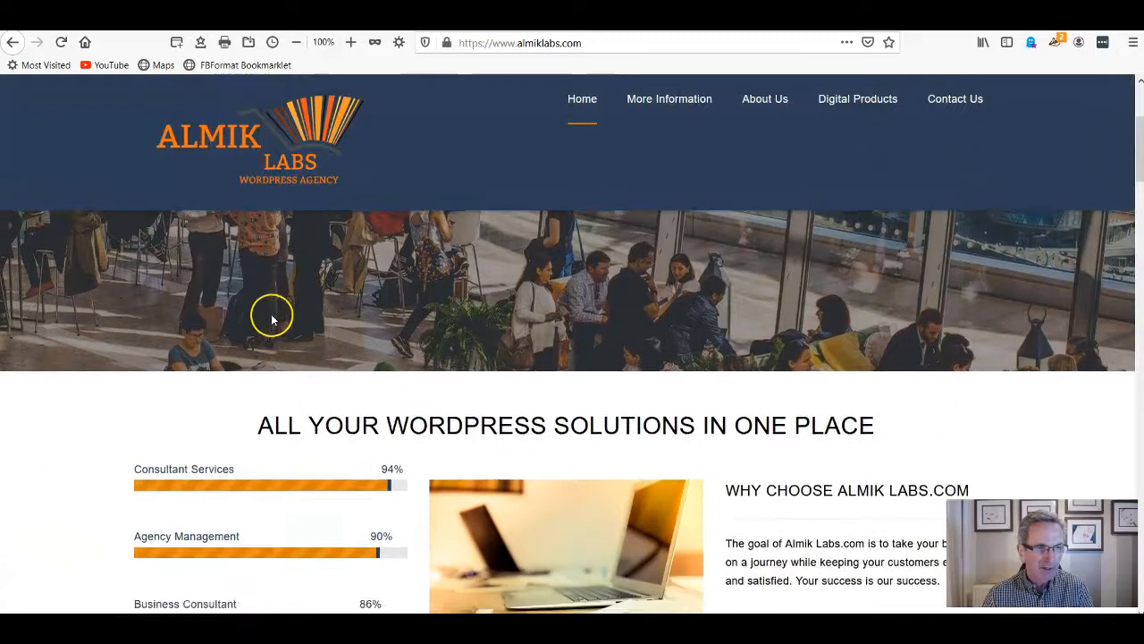
pyautogui.scroll(3, 376, 307)
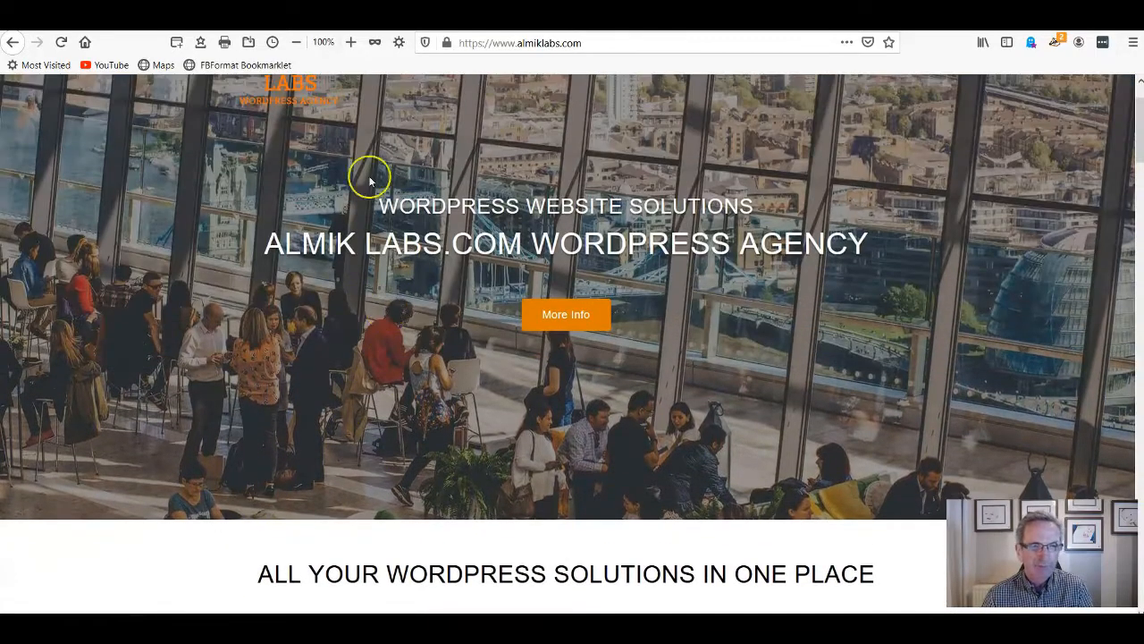
pyautogui.scroll(2, 412, 235)
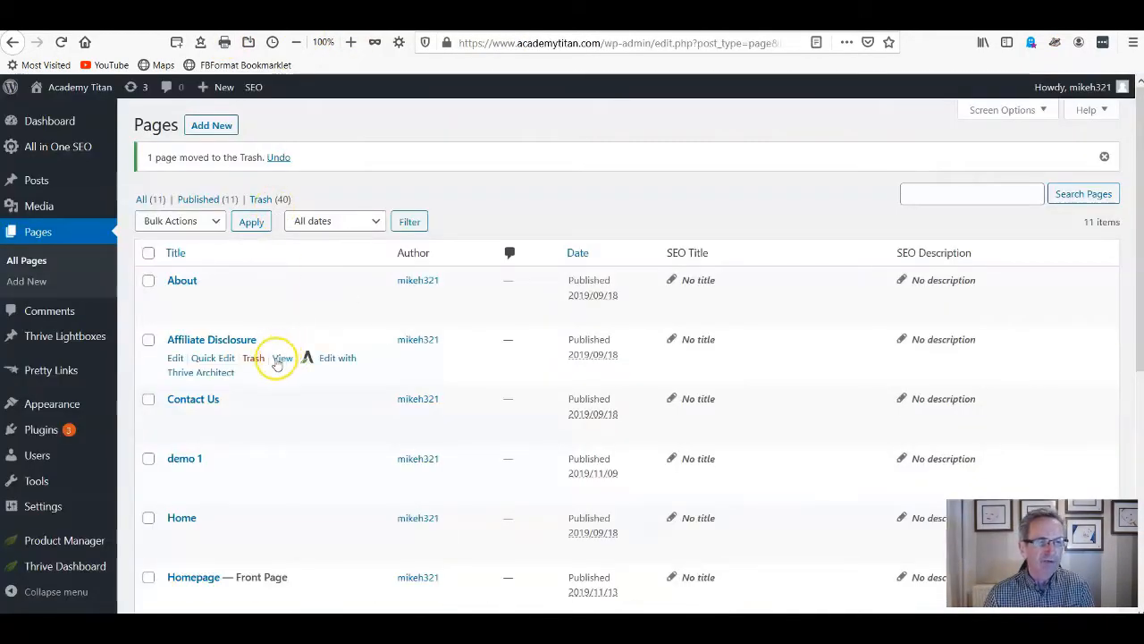
# Create a new page titled DEMO 2 and launch it in Thrive Architect.
pyautogui.scroll(-2, 357, 397)
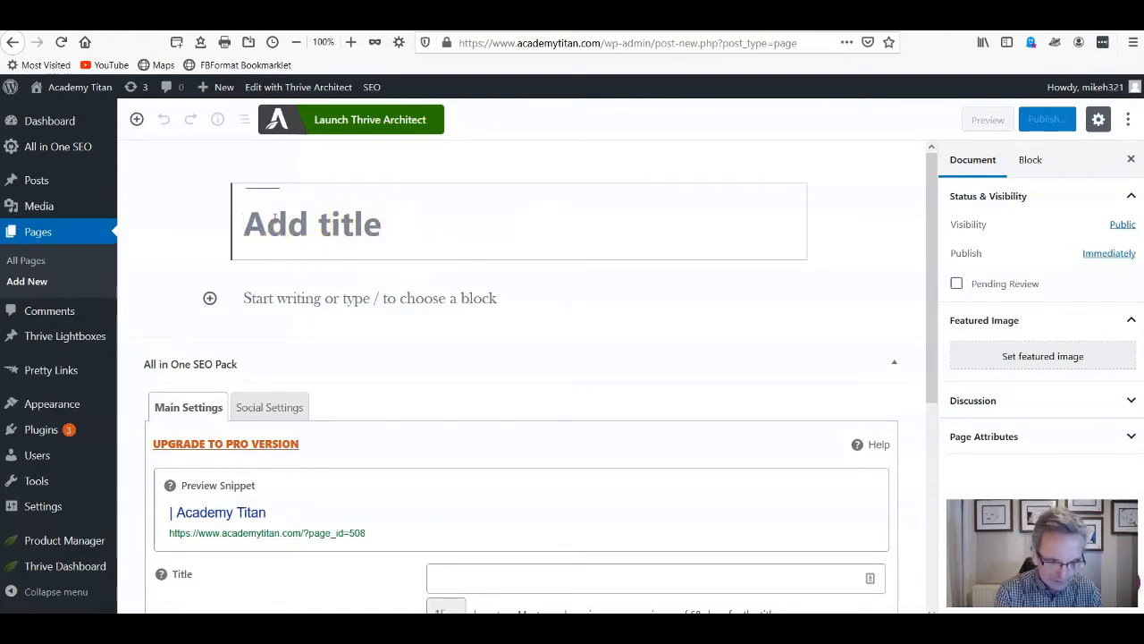
pyautogui.write('DEMO')
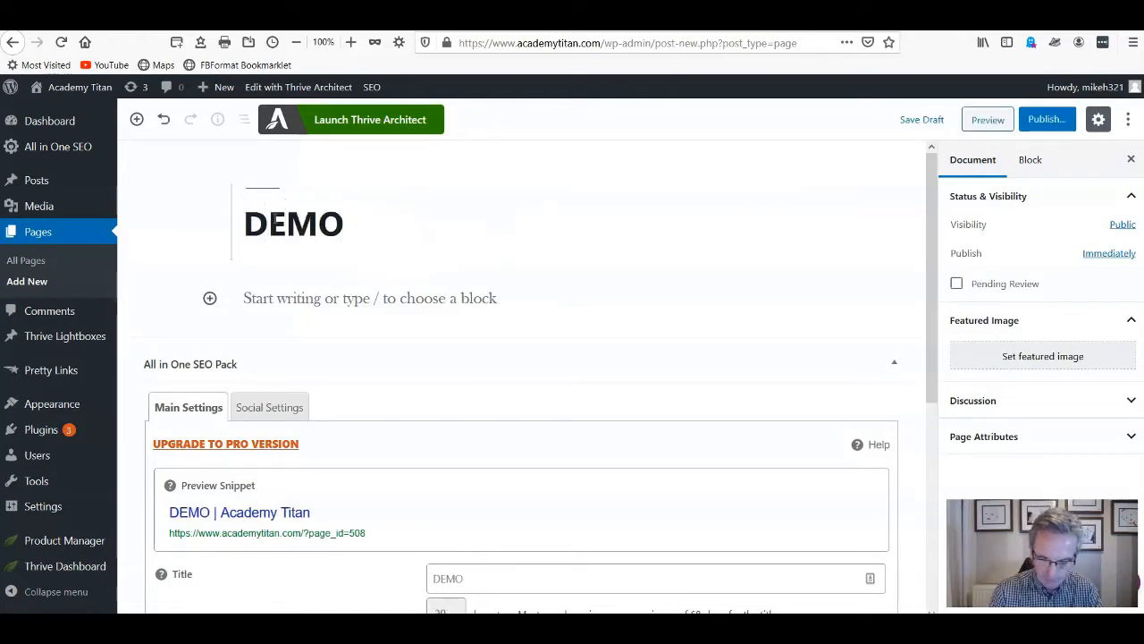
pyautogui.write(' 2')
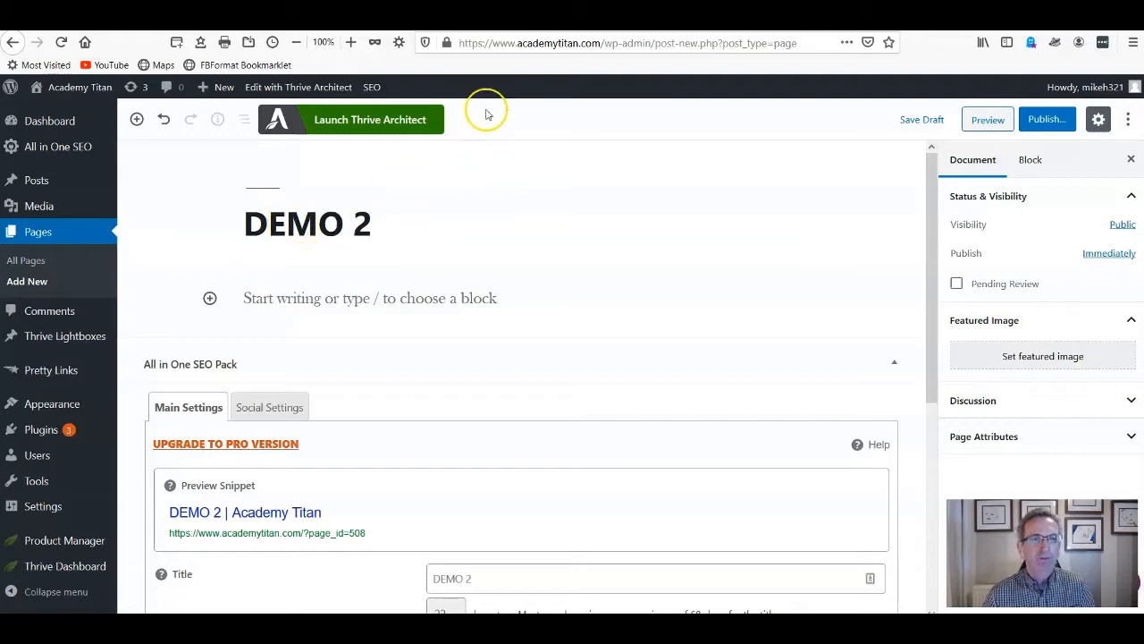
pyautogui.click(385, 120)
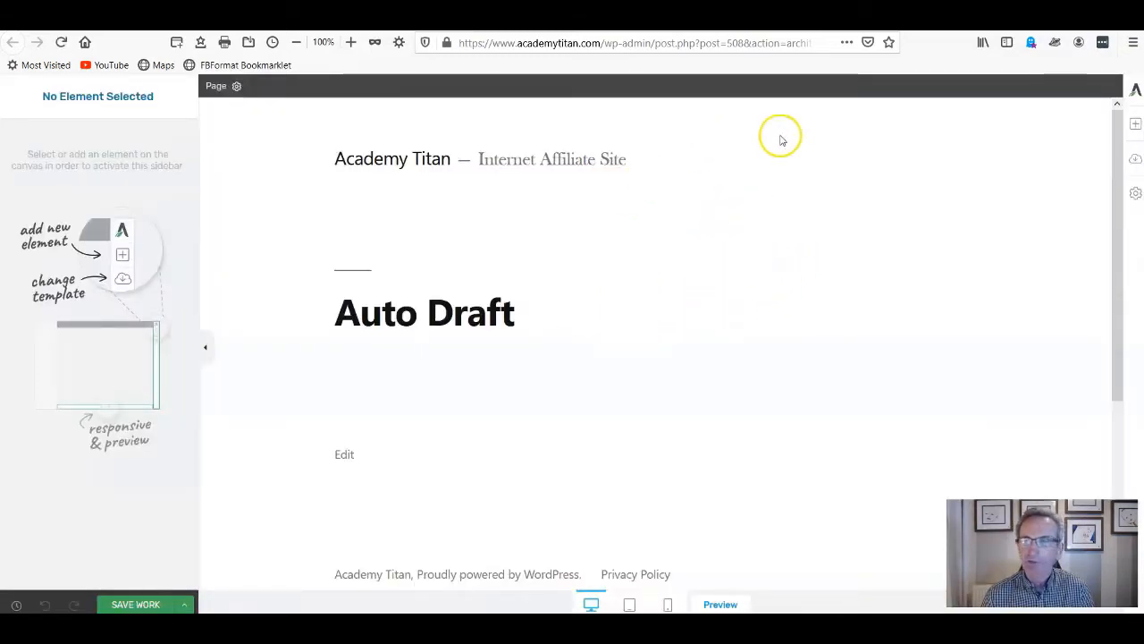
# Apply the Blank Page – Styled landing page template from the legacy Blank set.
pyautogui.click(1135, 159)
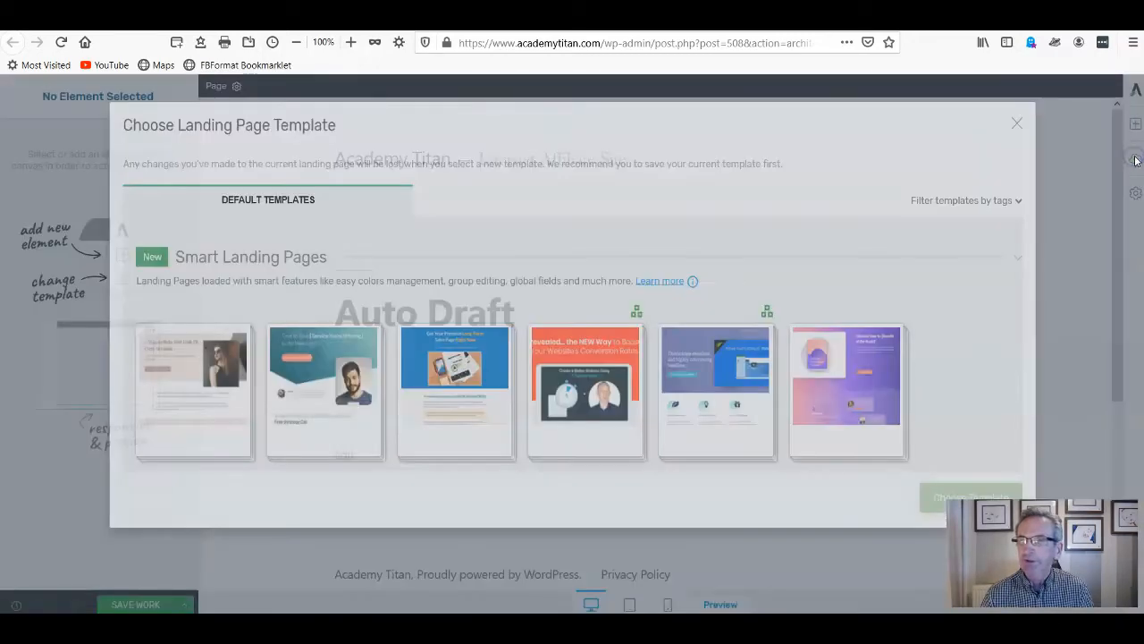
pyautogui.scroll(-3, 300, 349)
pyautogui.scroll(-1, 301, 349)
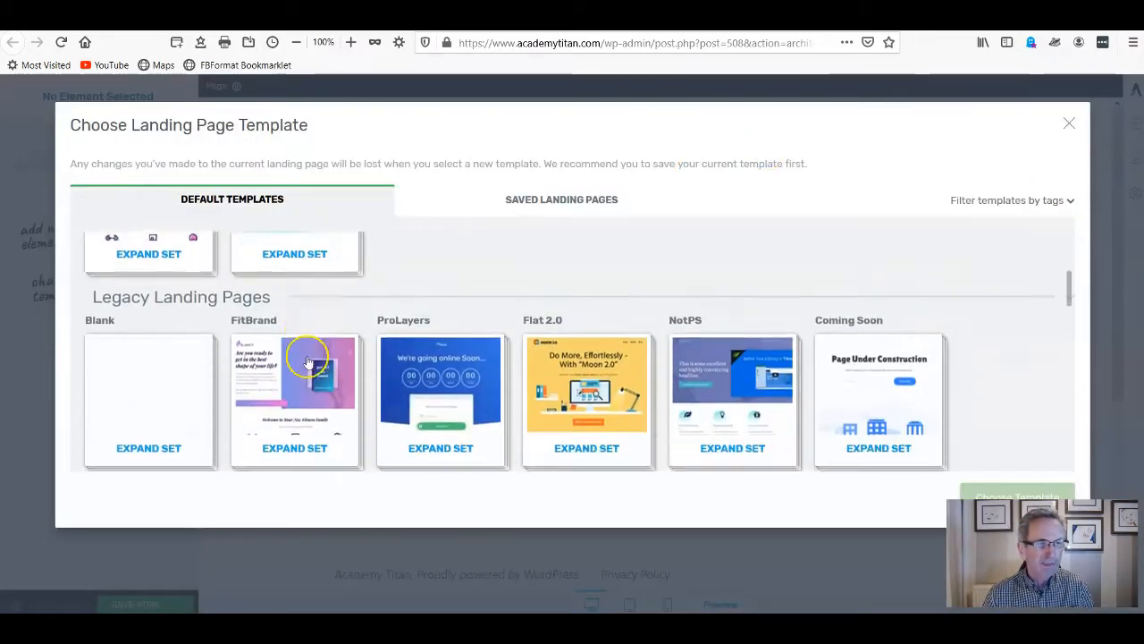
pyautogui.click(143, 388)
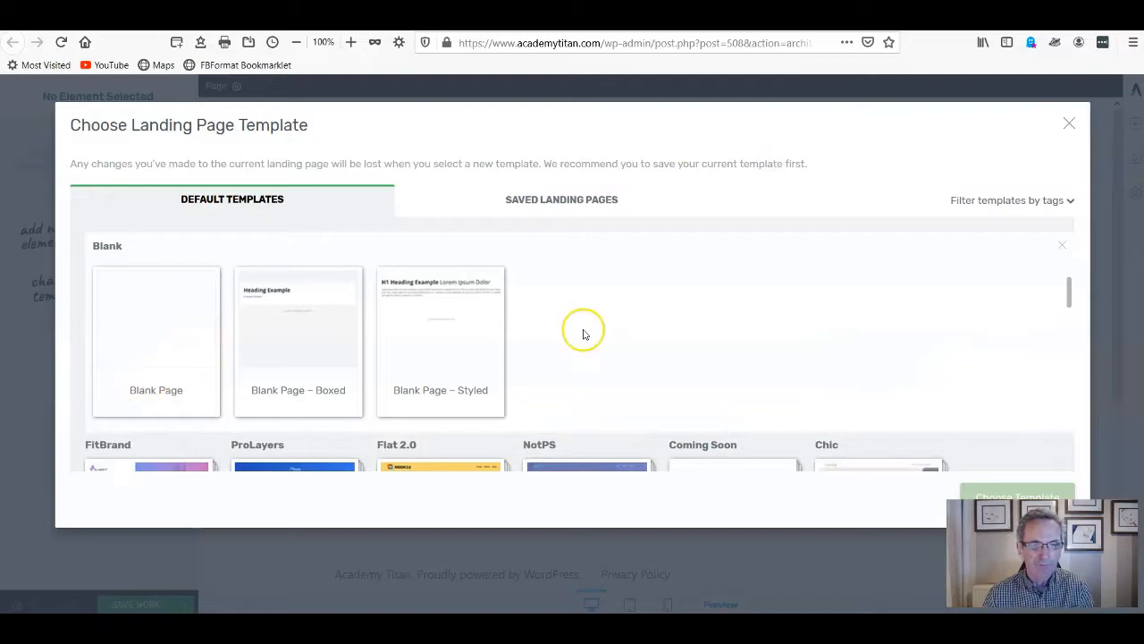
pyautogui.click(459, 346)
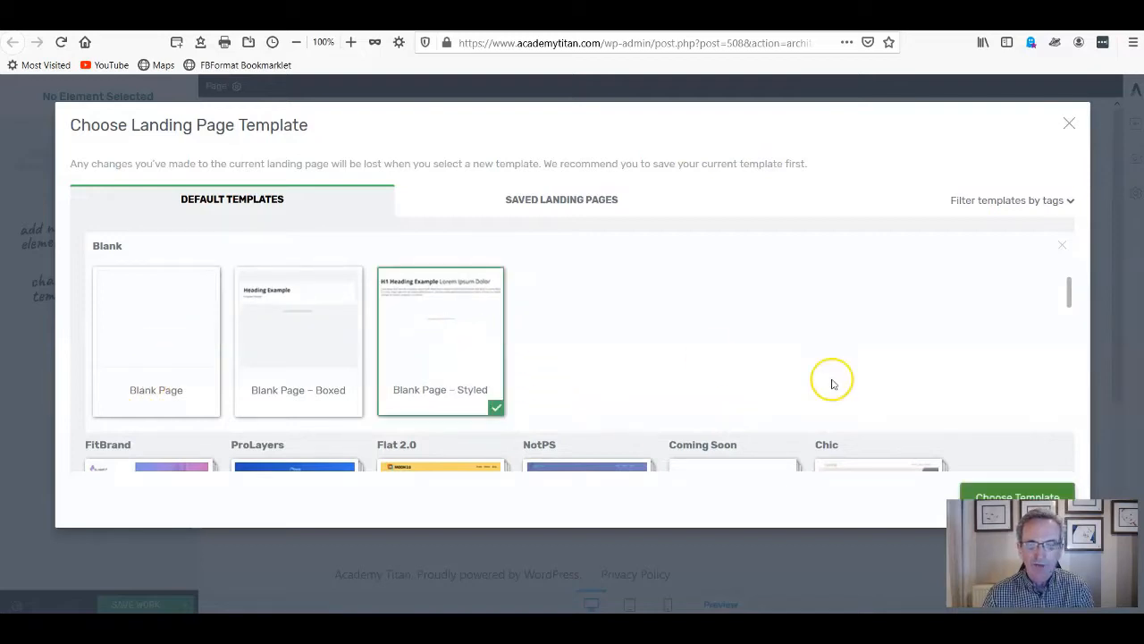
pyautogui.click(1034, 490)
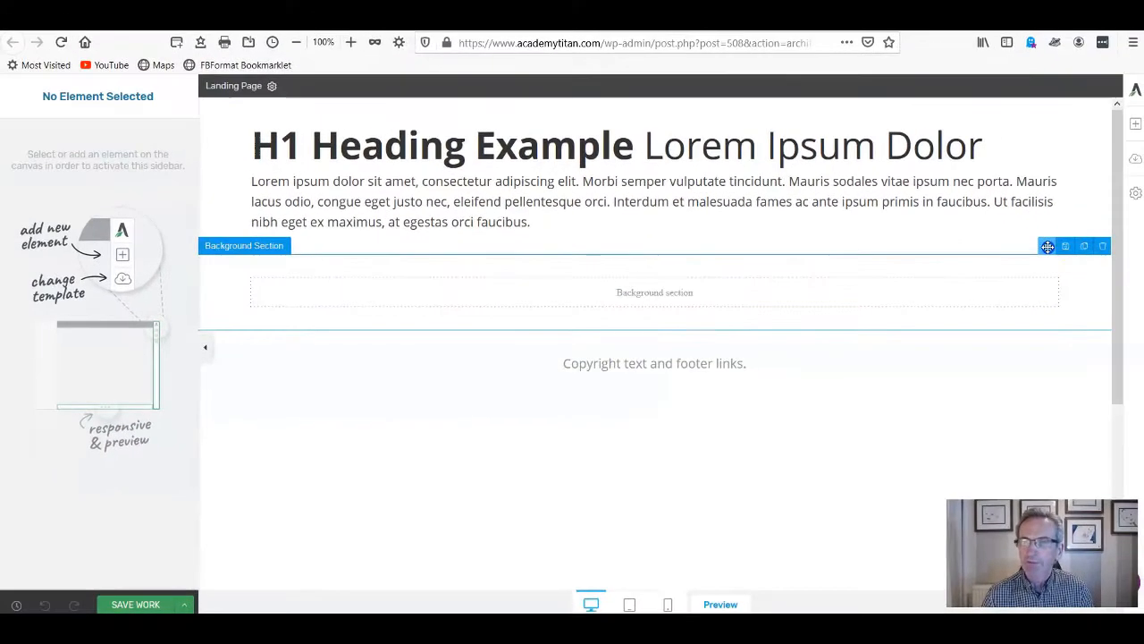
# Move the background section above the H1 heading and make it inherit its width from the landing page.
pyautogui.moveTo(1047, 247); pyautogui.dragTo(983, 102)
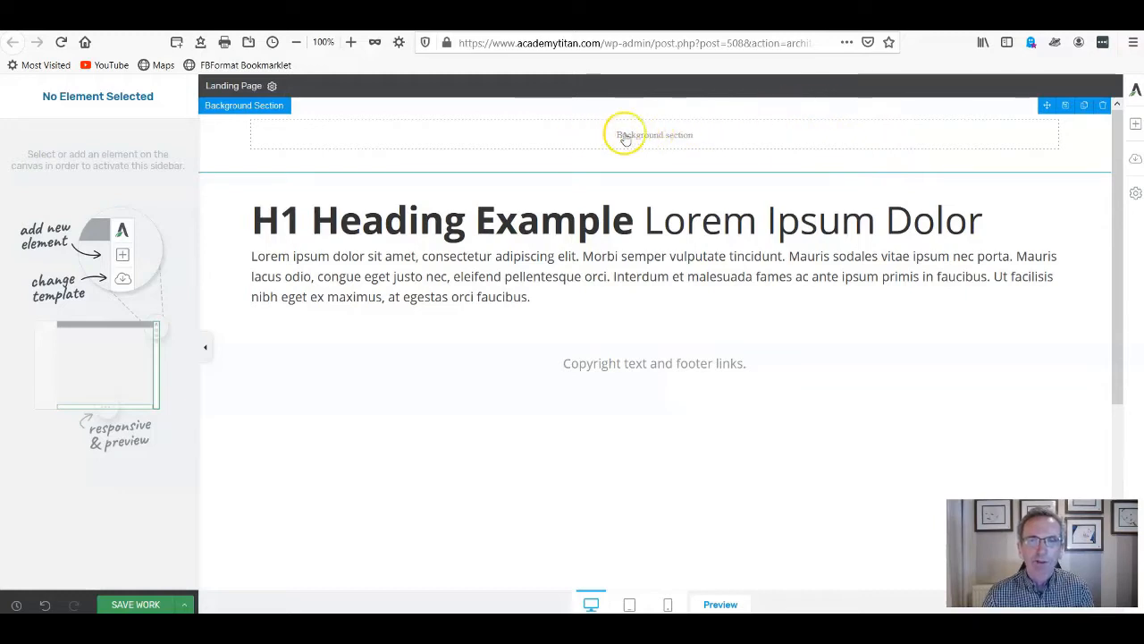
pyautogui.click(659, 137)
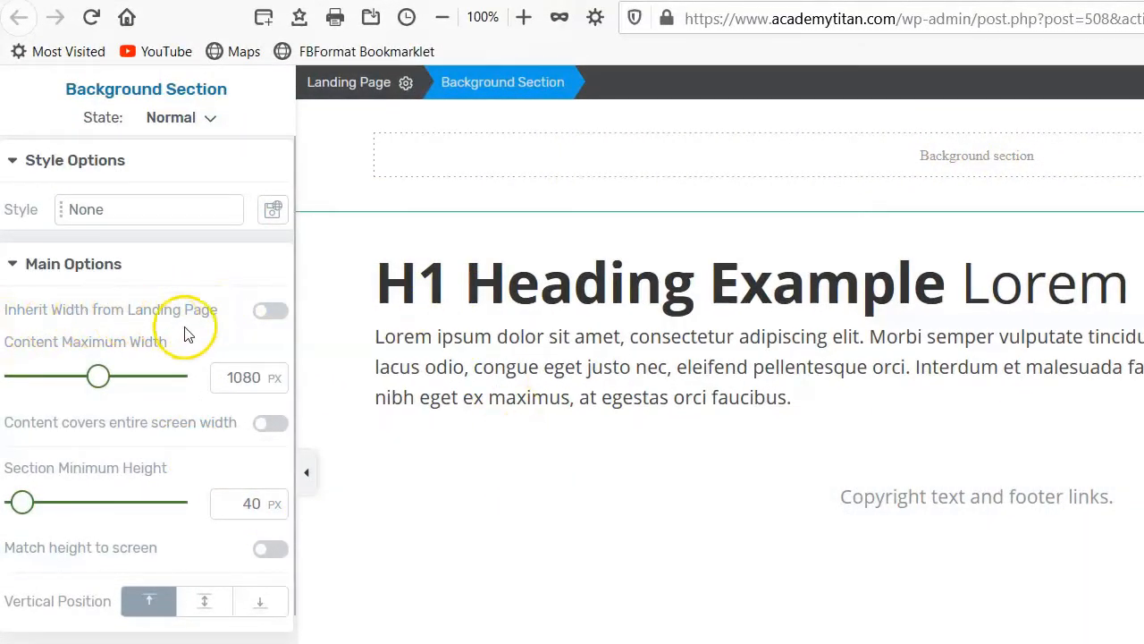
pyautogui.click(265, 313)
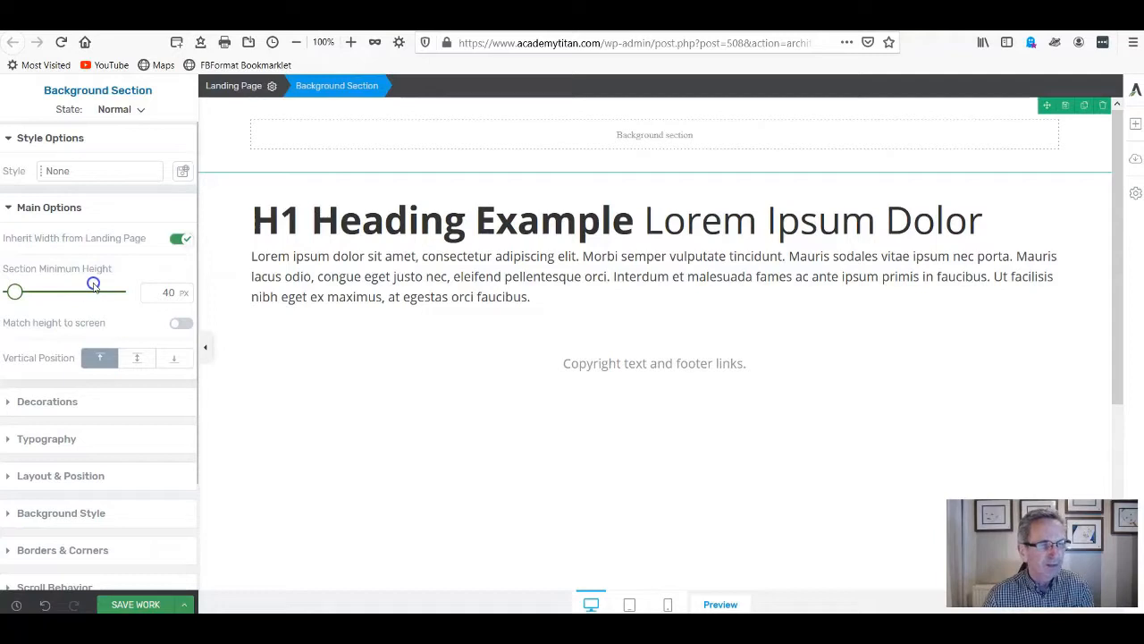
pyautogui.click(758, 148)
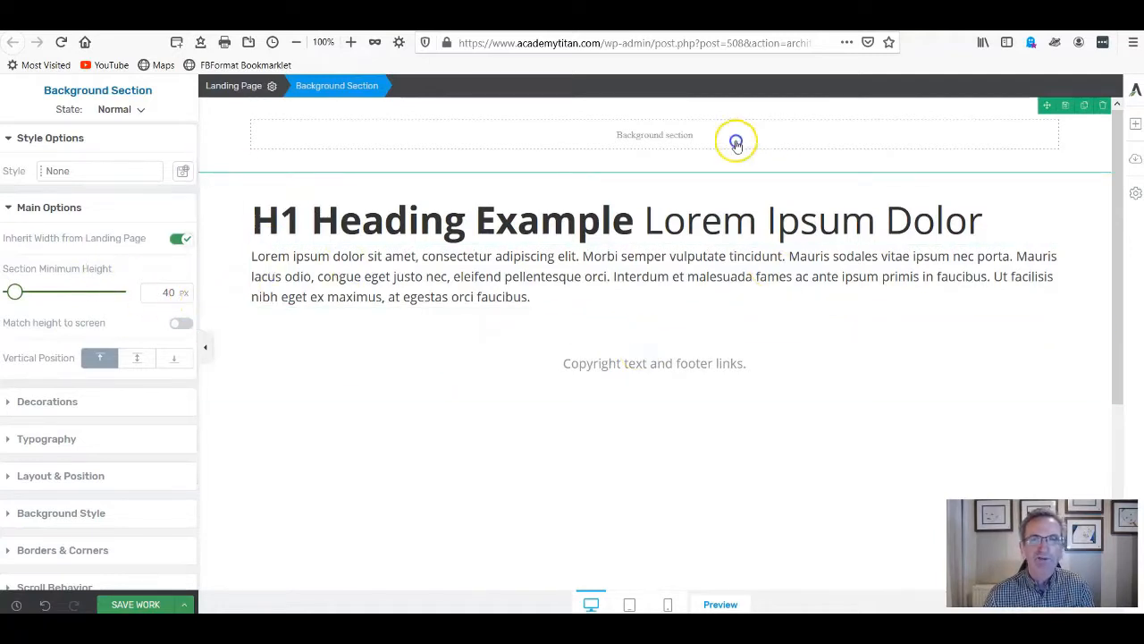
pyautogui.click(732, 144)
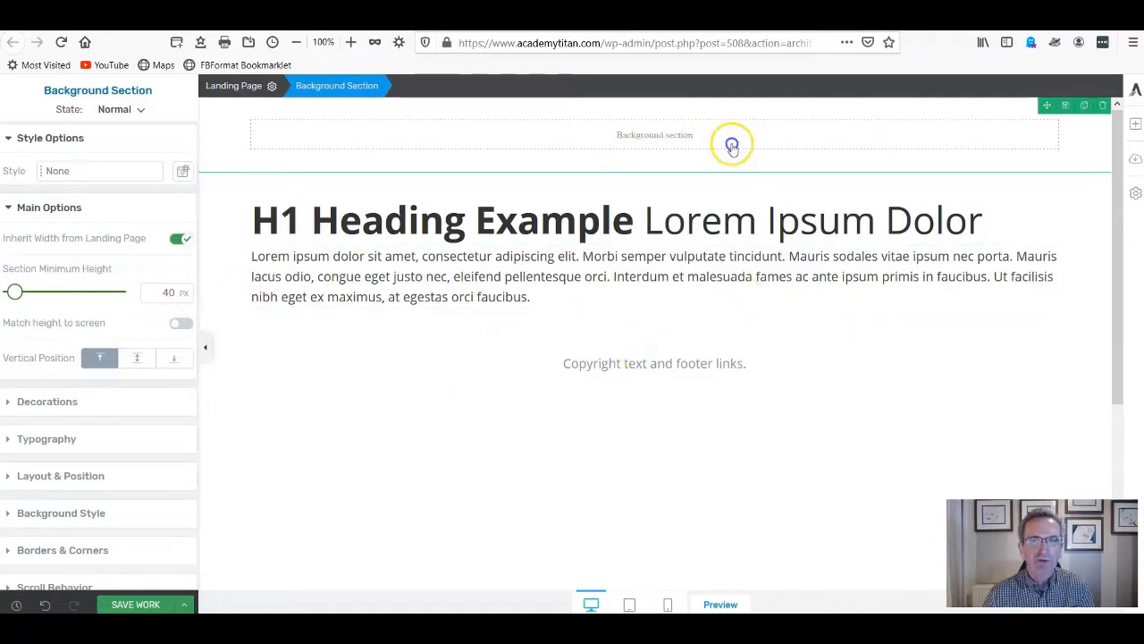
pyautogui.click(669, 134)
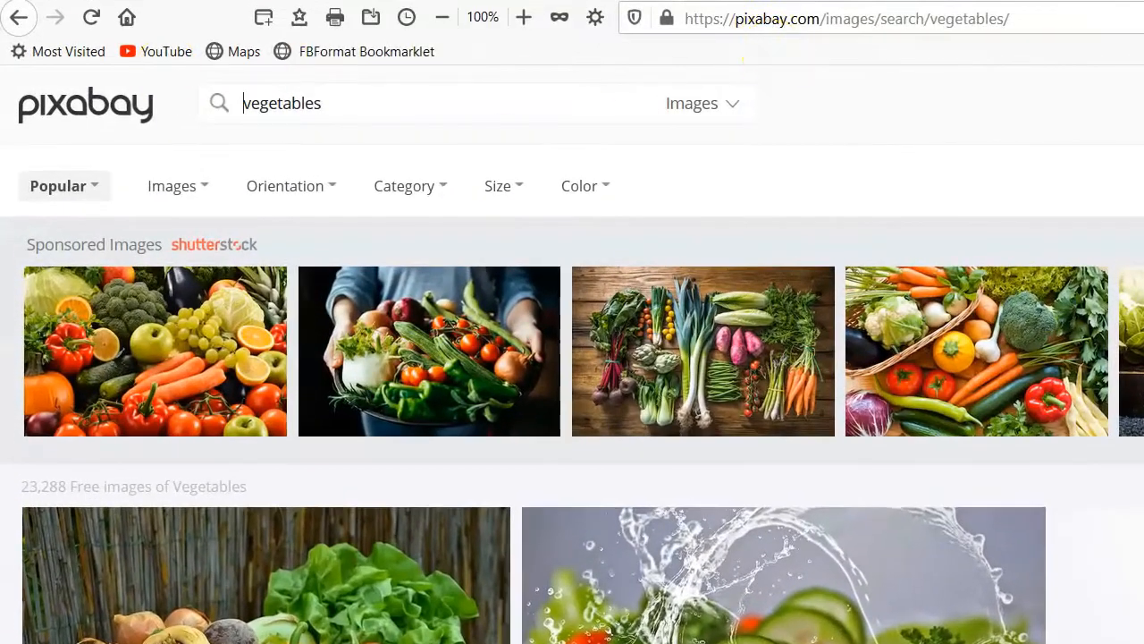
# Switch to Pixabay and browse the vegetables image results for a suitable background photo.
pyautogui.click(81, 115)
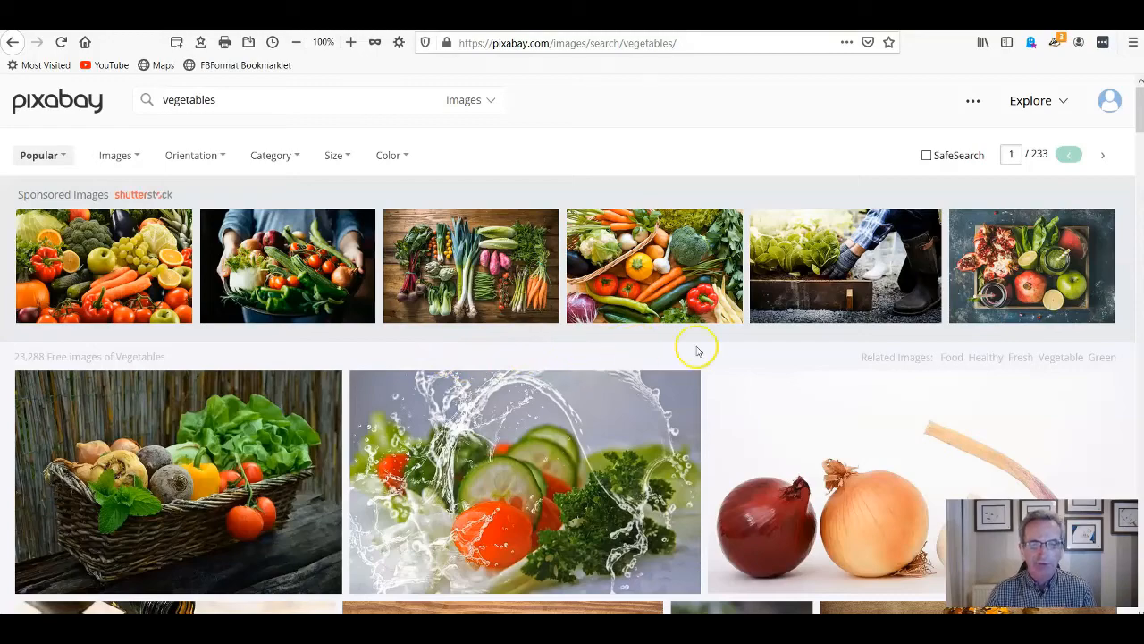
pyautogui.scroll(-3, 556, 324)
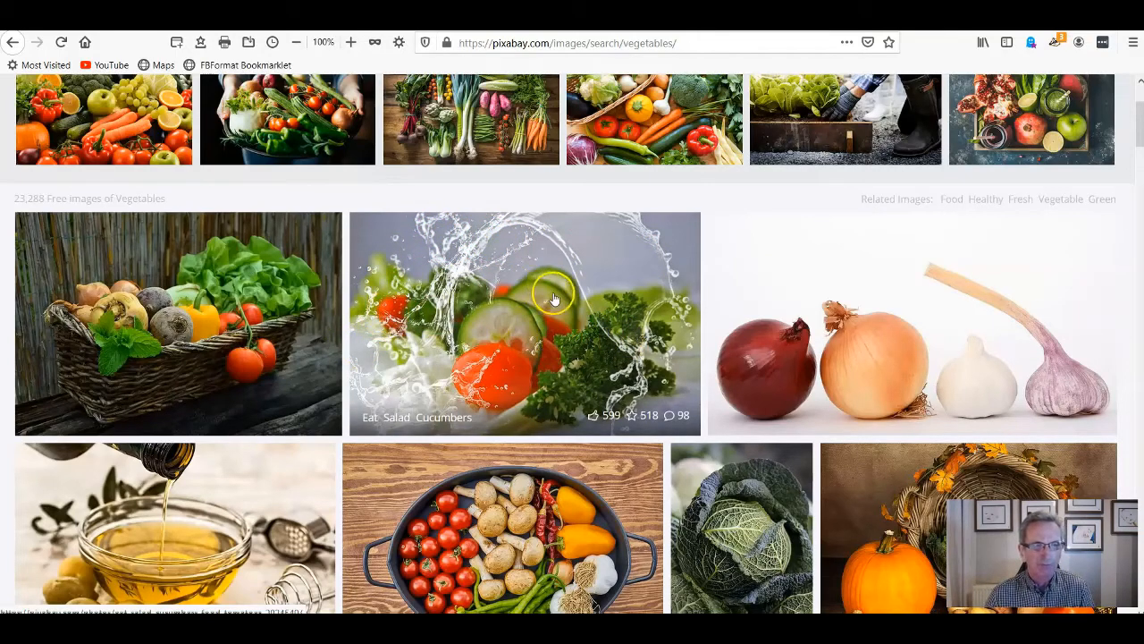
pyautogui.scroll(-5, 542, 295)
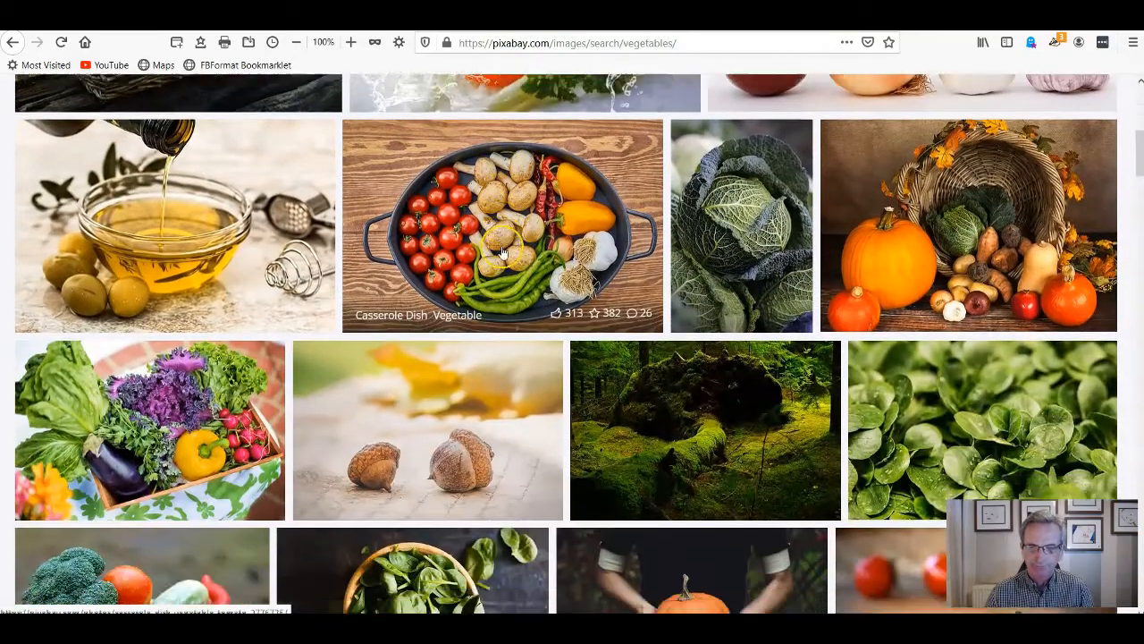
pyautogui.scroll(-1, 502, 253)
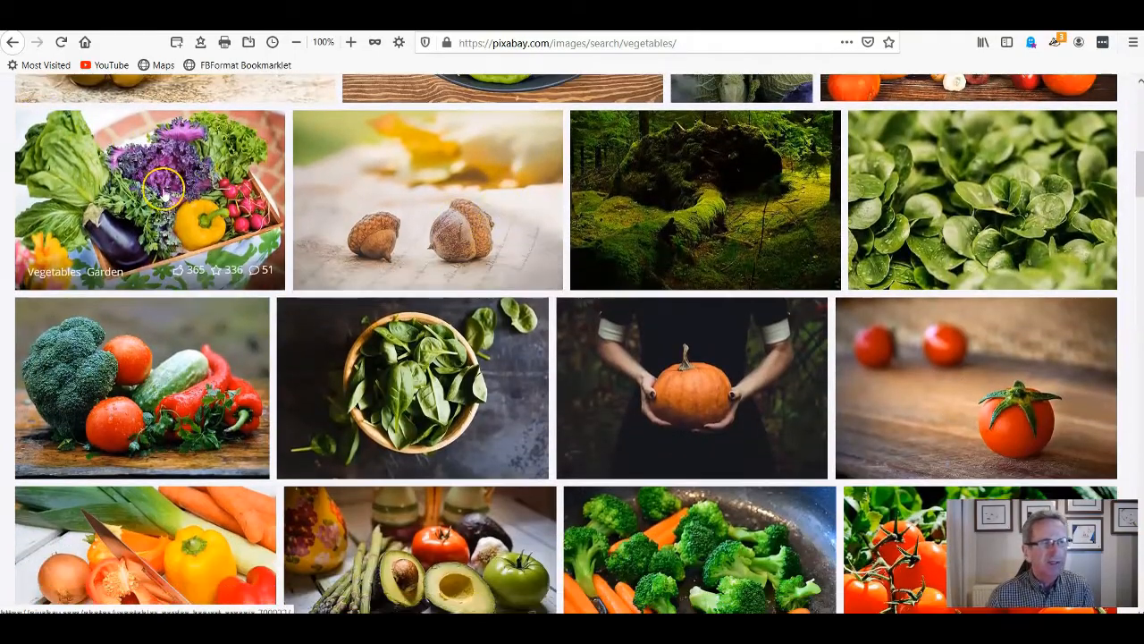
pyautogui.scroll(1, 163, 192)
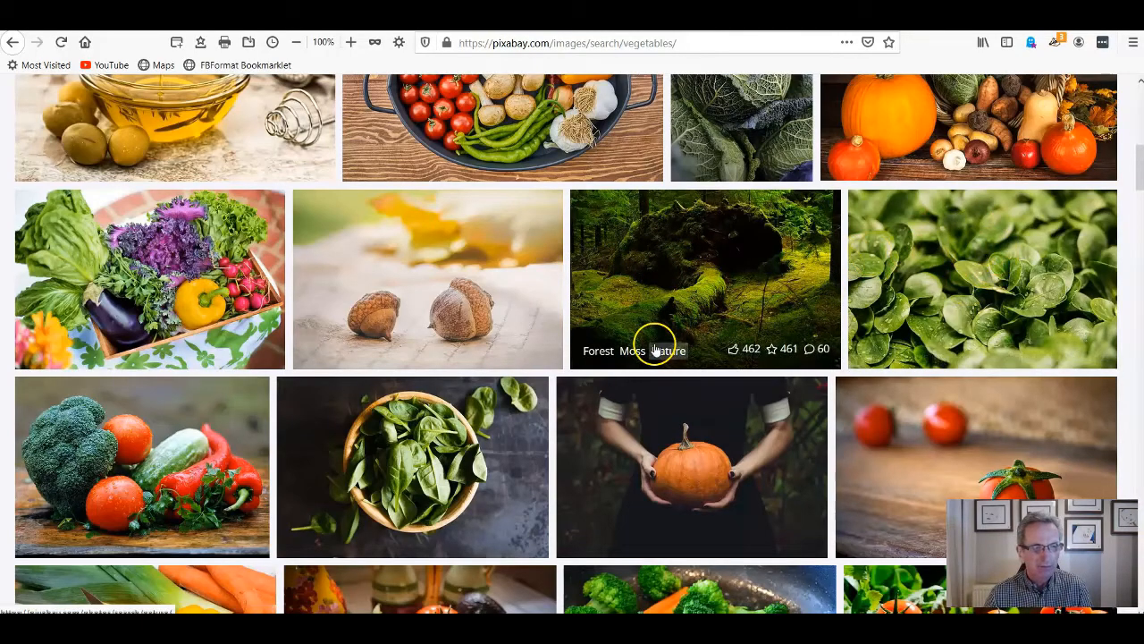
pyautogui.scroll(-2, 626, 330)
pyautogui.scroll(-6, 568, 307)
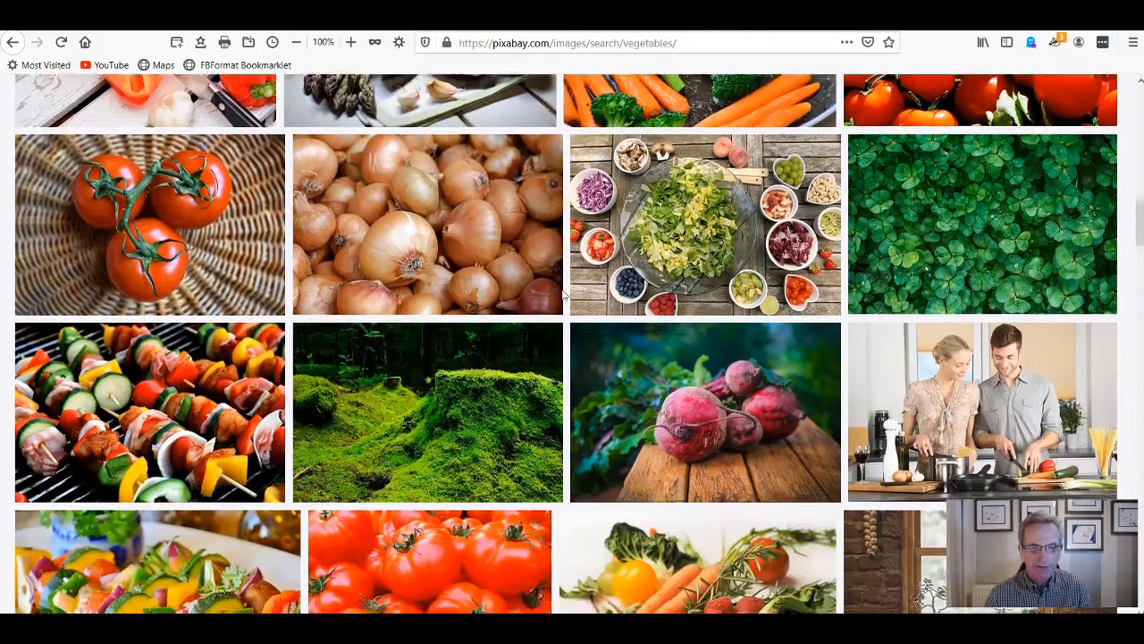
pyautogui.scroll(-1, 564, 295)
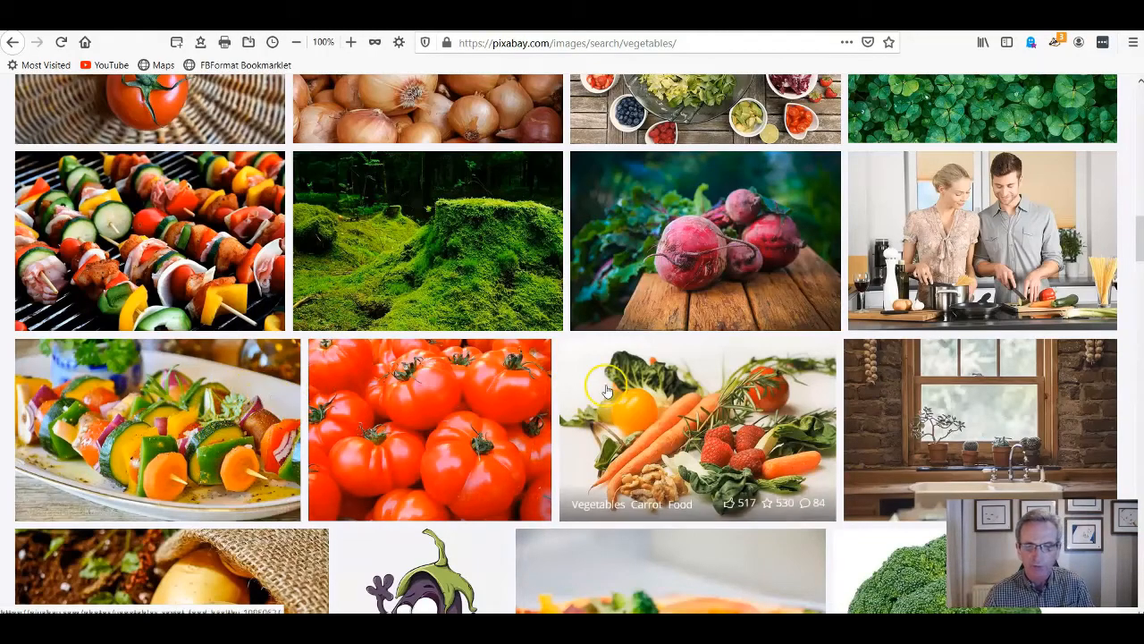
pyautogui.scroll(-3, 605, 378)
pyautogui.scroll(-6, 610, 380)
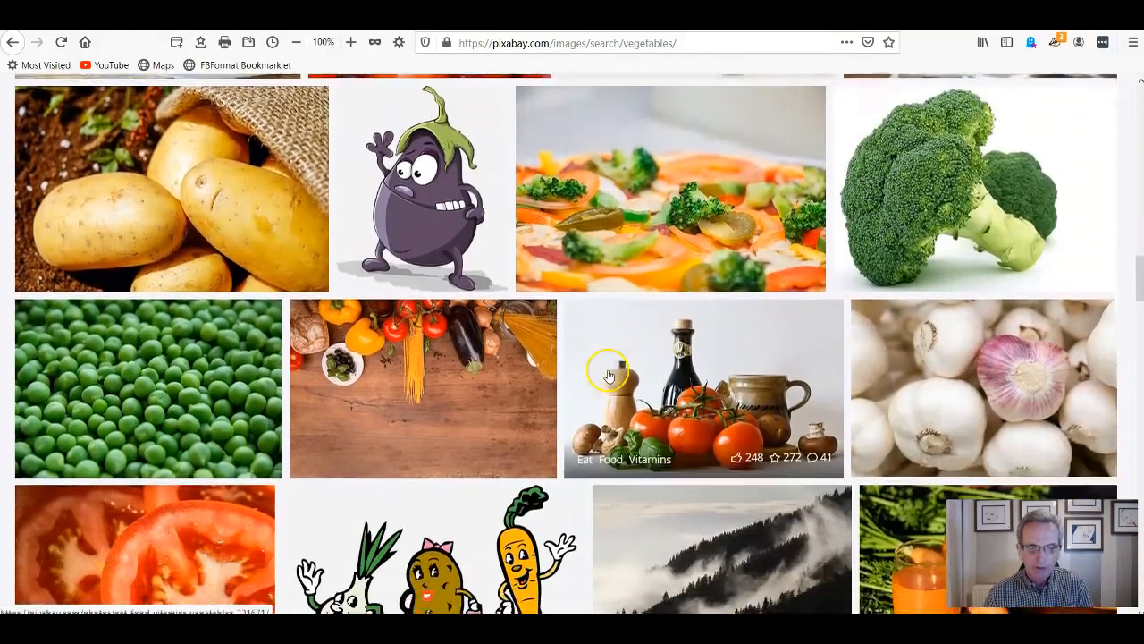
pyautogui.scroll(-1, 602, 362)
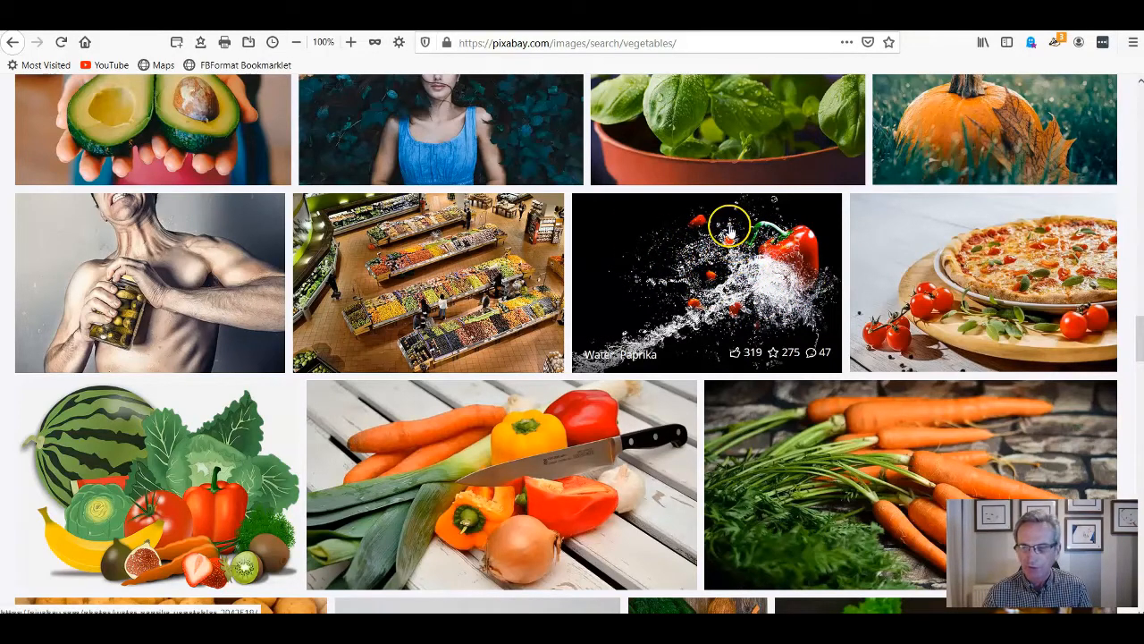
pyautogui.scroll(-3, 731, 234)
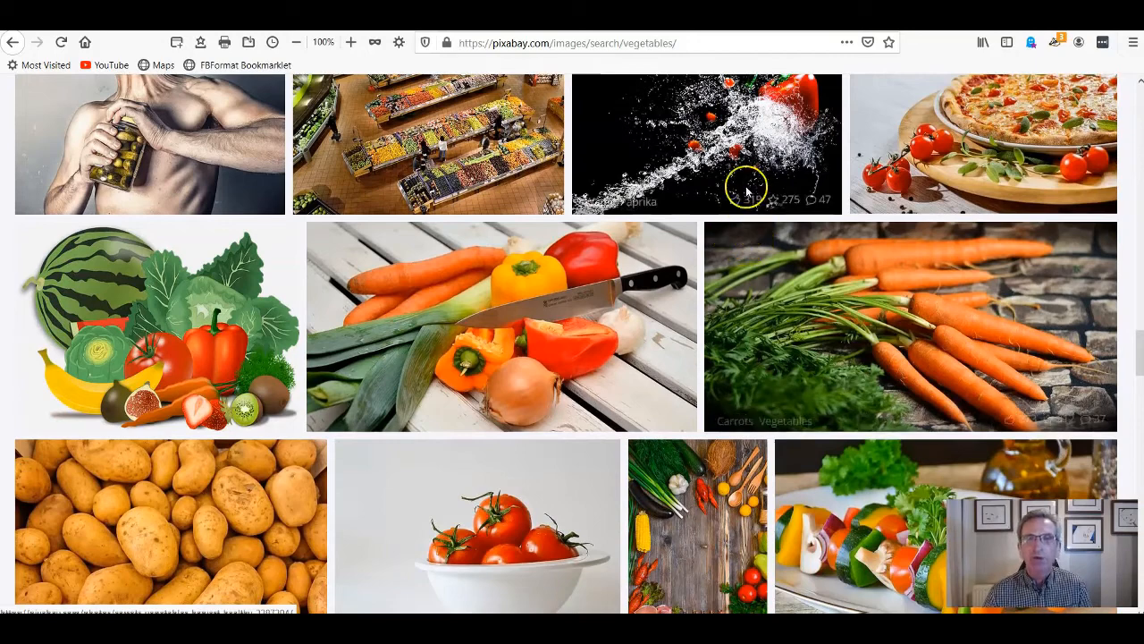
# Go to page 5 of the vegetables results and open the photo of the wooden bridge over a pond.
pyautogui.click(733, 42)
pyautogui.write('?pagi=5')
pyautogui.press('Return')
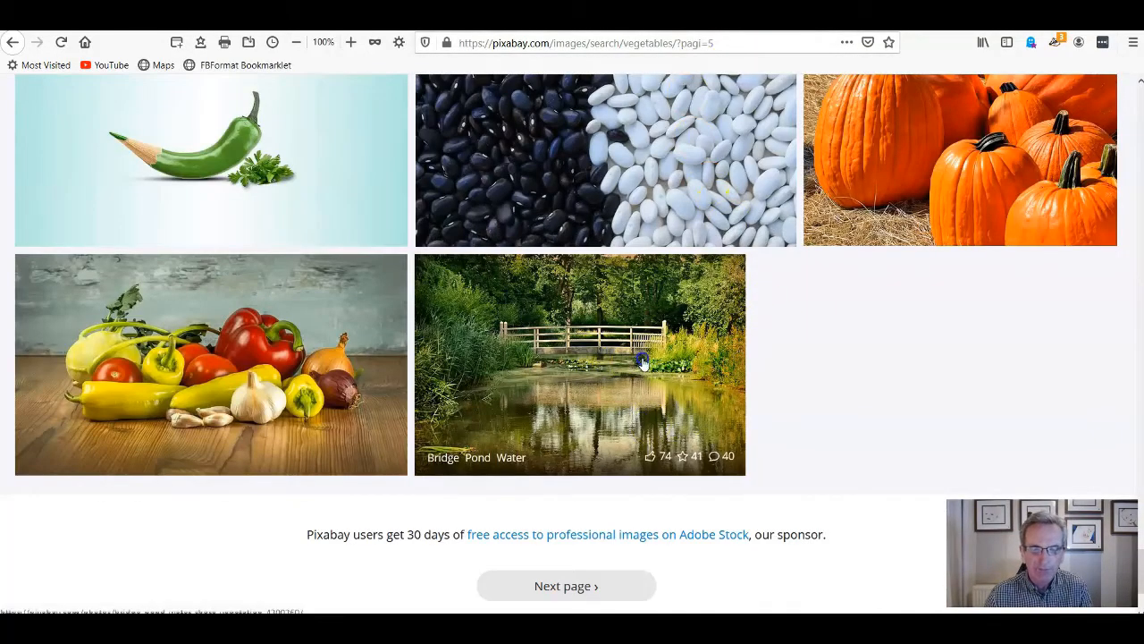
pyautogui.click(583, 362)
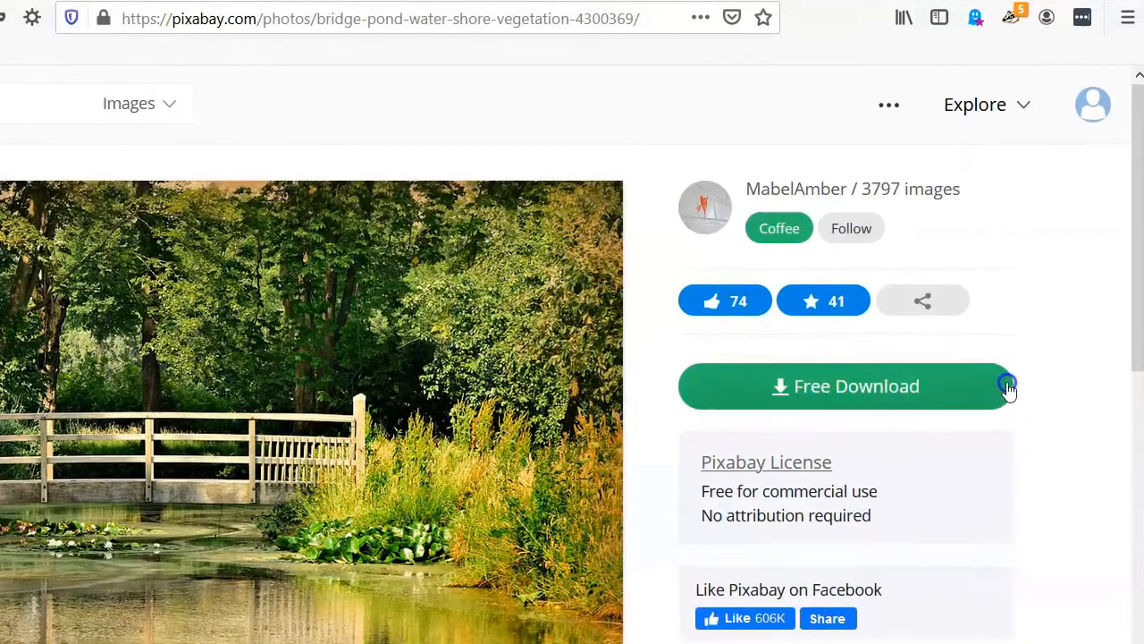
# Download the bridge photo as a 1920×1281 JPG and save it to the Desktop as bridge-4300369_1920.
pyautogui.scroll(-2, 965, 391)
pyautogui.click(955, 374)
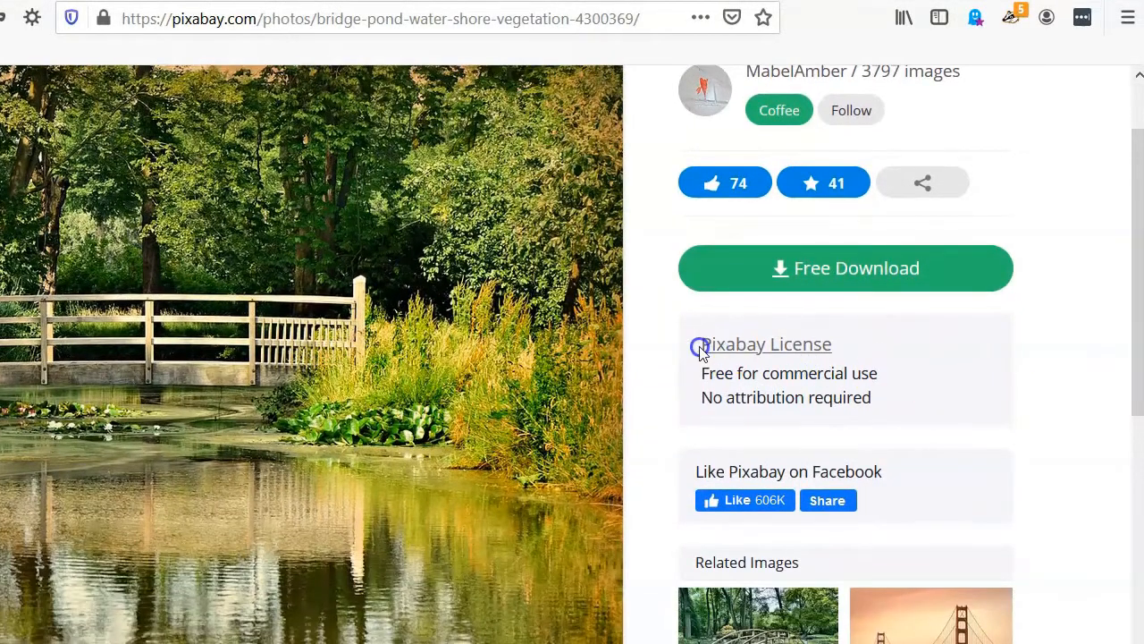
pyautogui.click(868, 401)
pyautogui.click(954, 242)
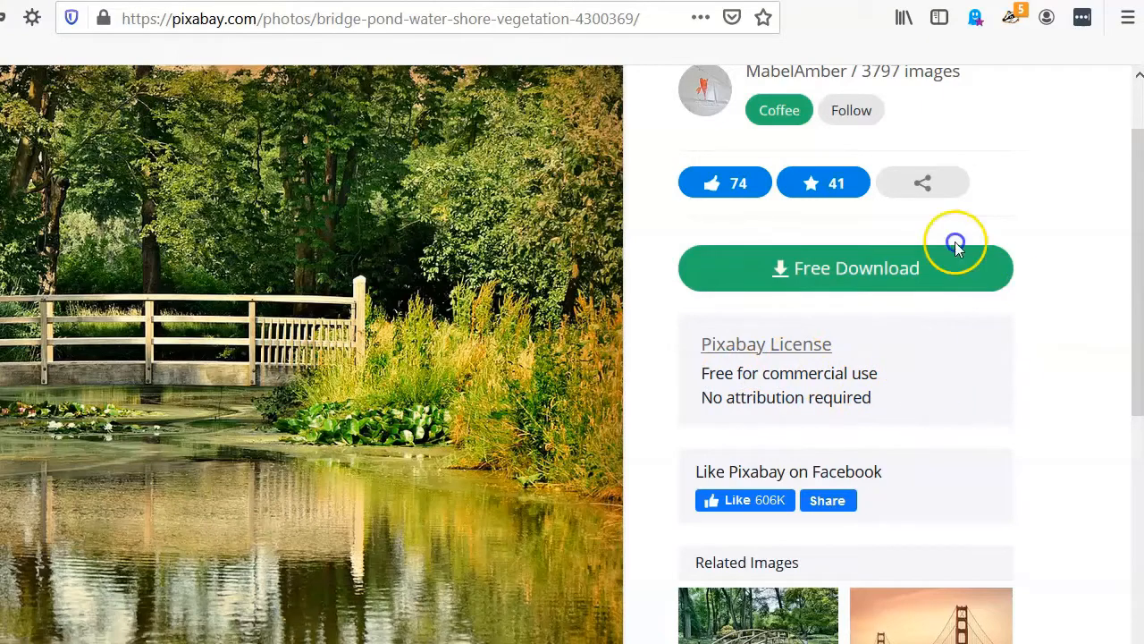
pyautogui.click(878, 274)
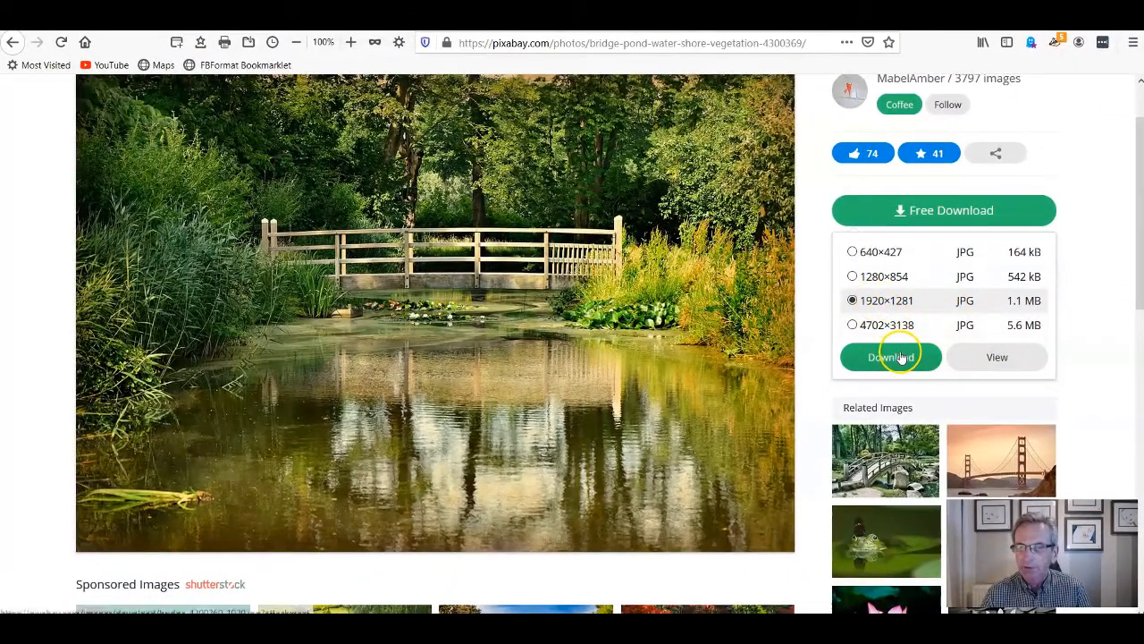
pyautogui.click(894, 356)
pyautogui.click(247, 255)
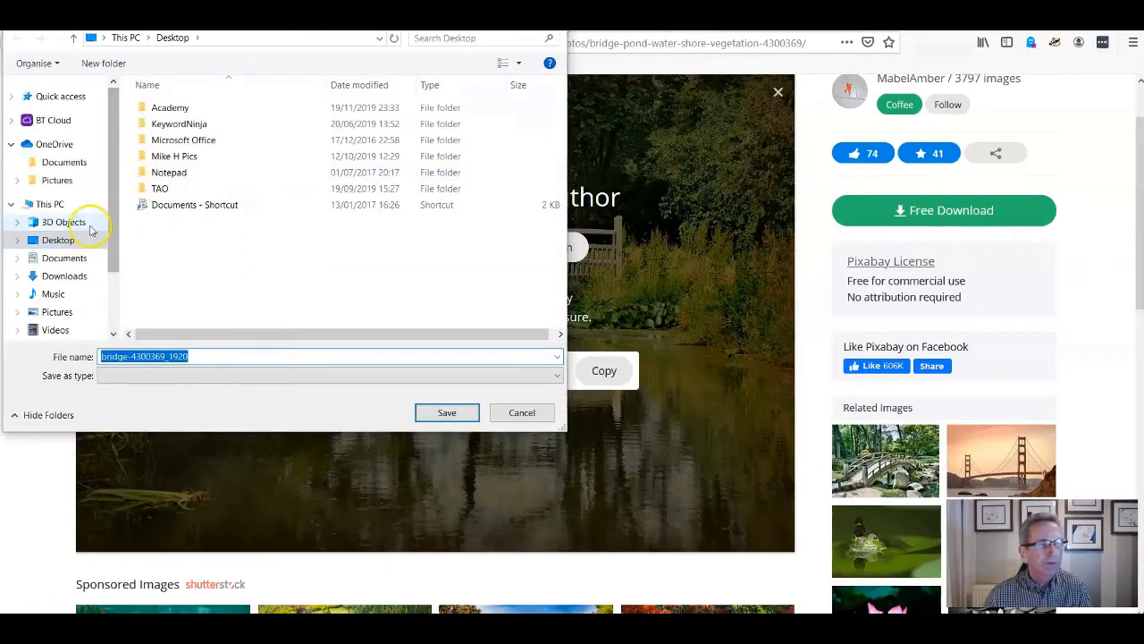
pyautogui.click(146, 356)
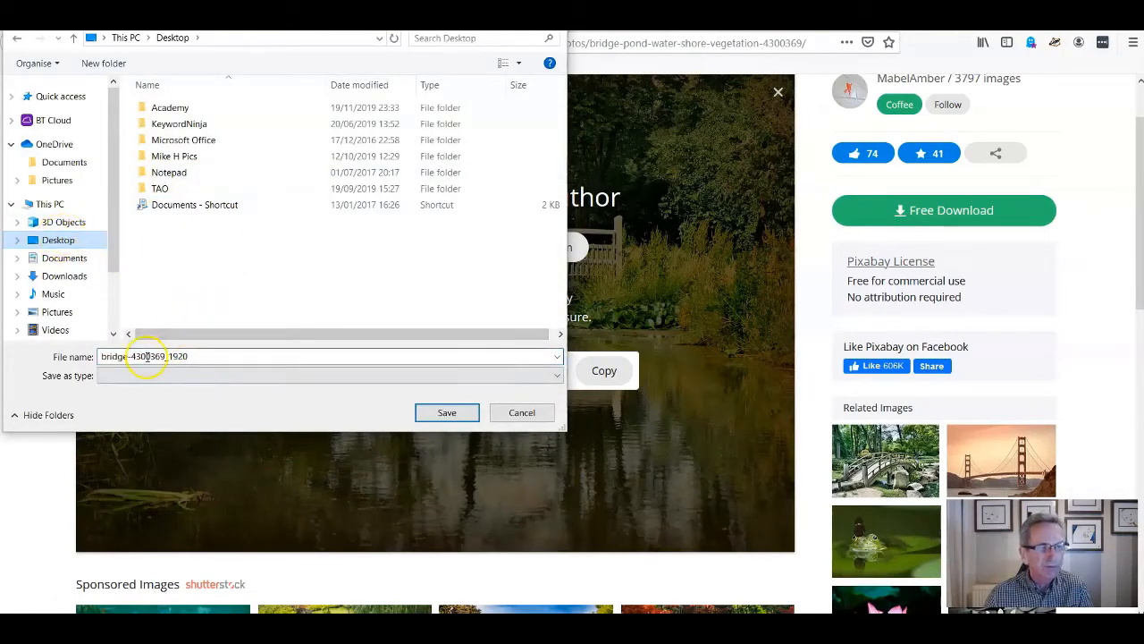
pyautogui.click(447, 412)
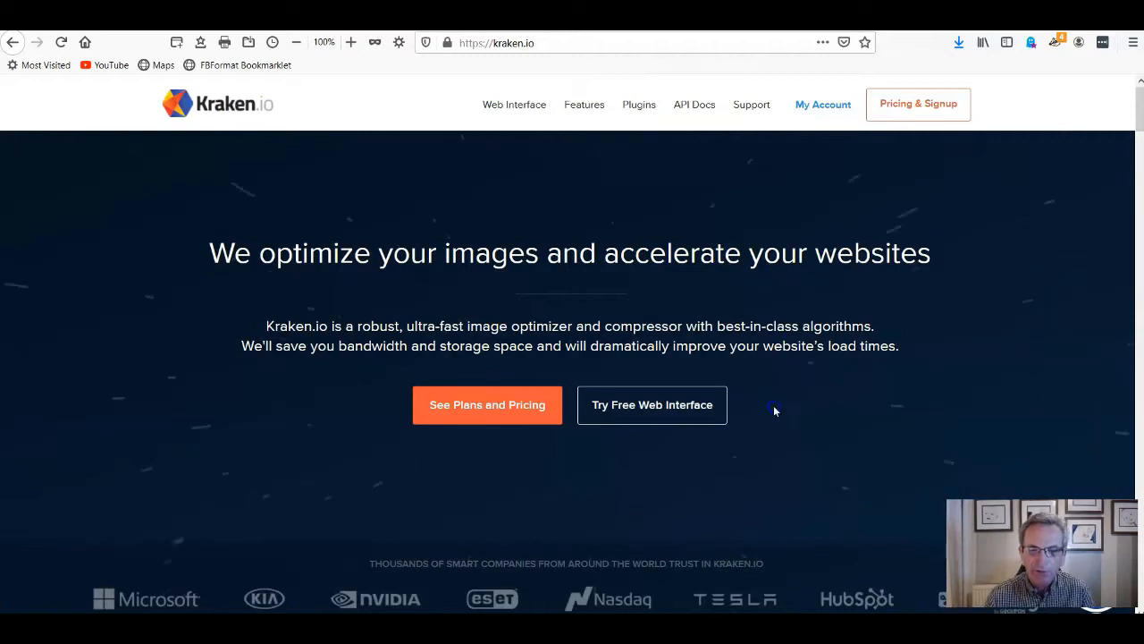
# Open Kraken.io's free web interface and upload bridge-4300369_1920 from the Desktop for lossy optimization.
pyautogui.click(679, 408)
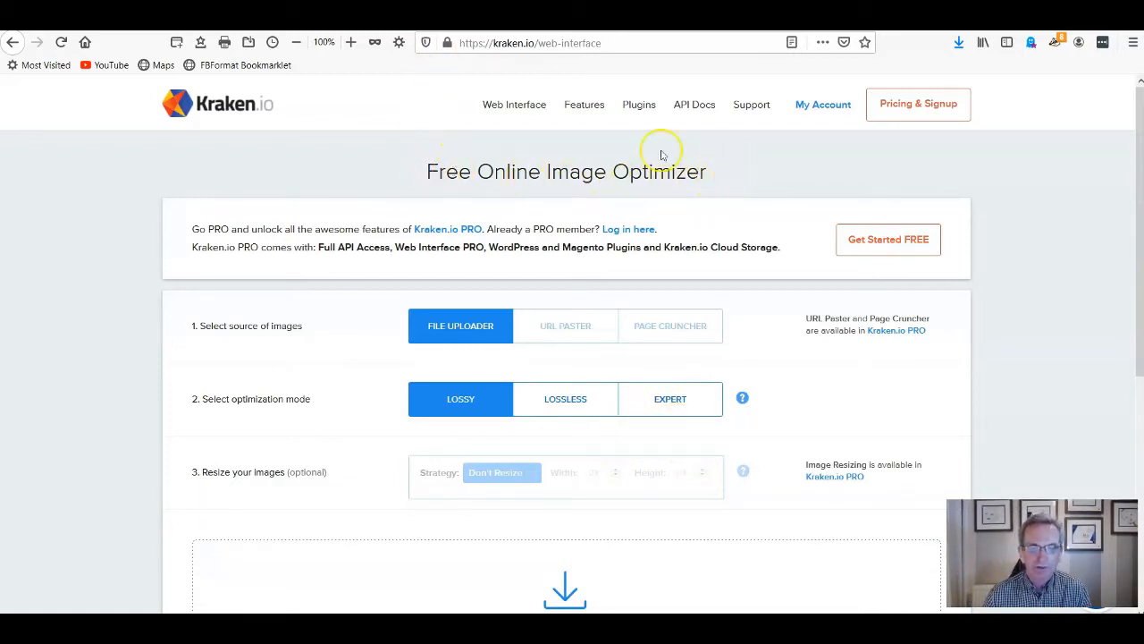
pyautogui.scroll(-3, 426, 352)
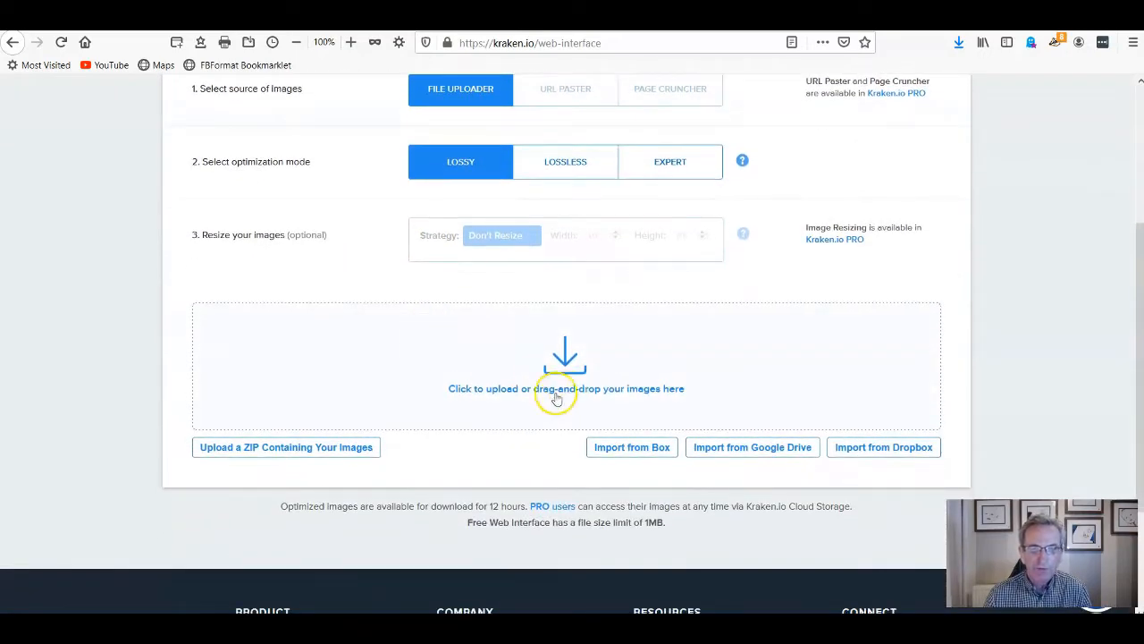
pyautogui.click(503, 393)
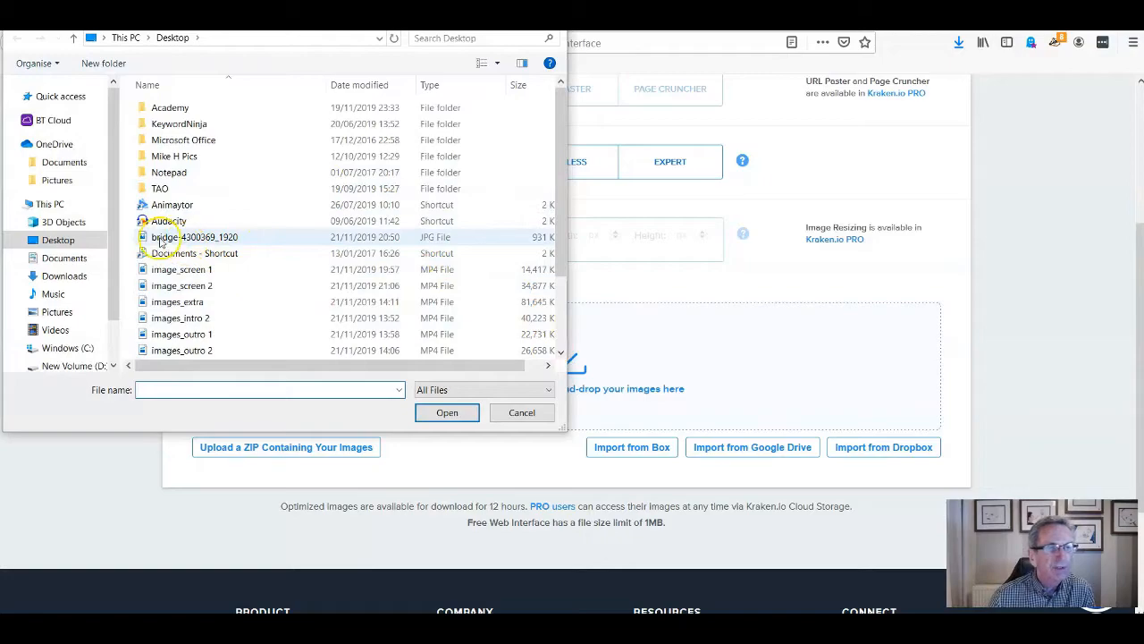
pyautogui.doubleClick(161, 241)
pyautogui.scroll(-5, 864, 235)
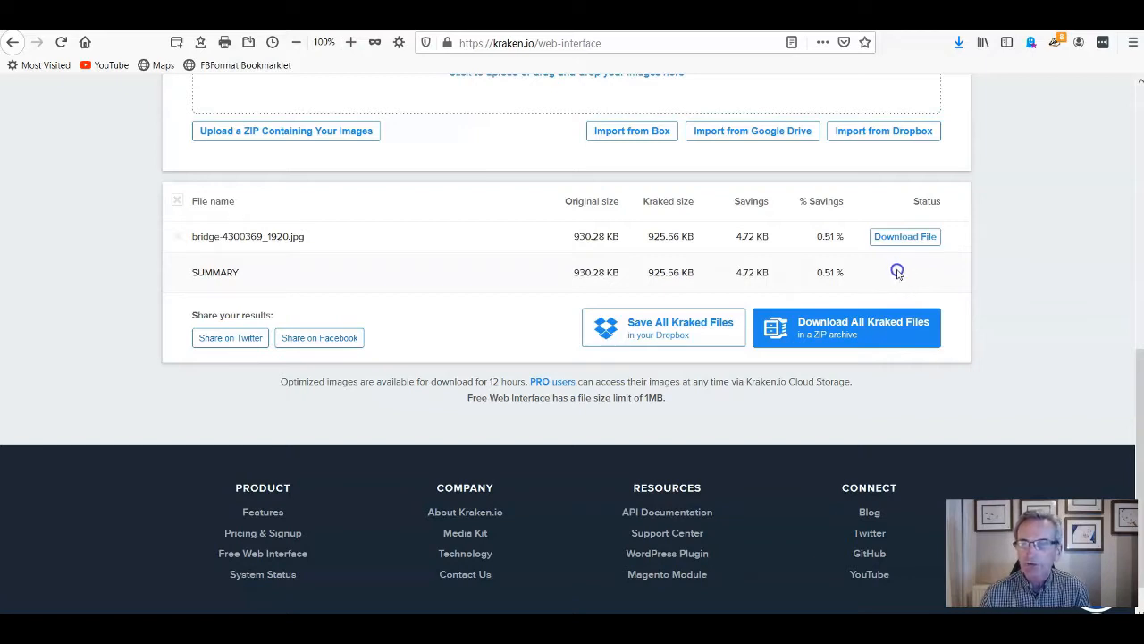
pyautogui.click(847, 328)
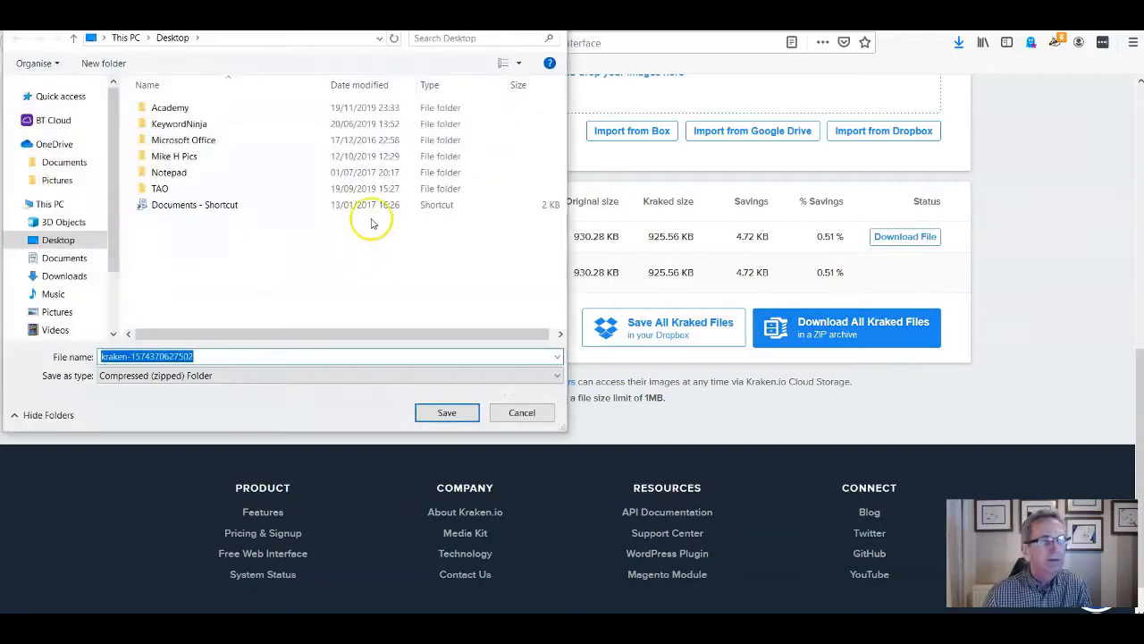
pyautogui.click(59, 241)
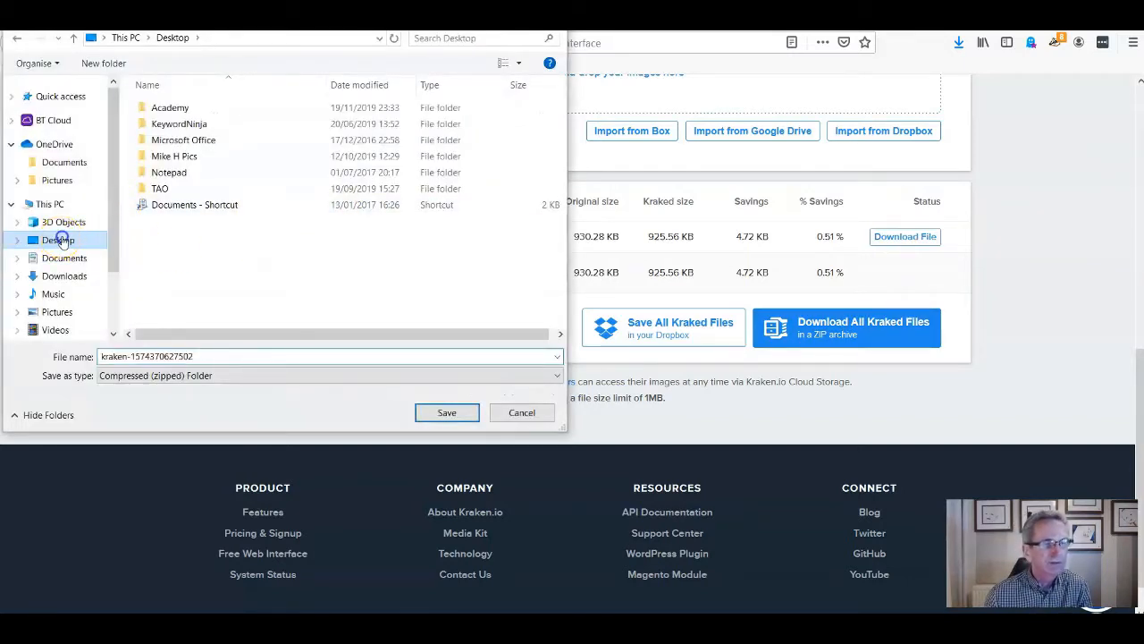
pyautogui.click(139, 356)
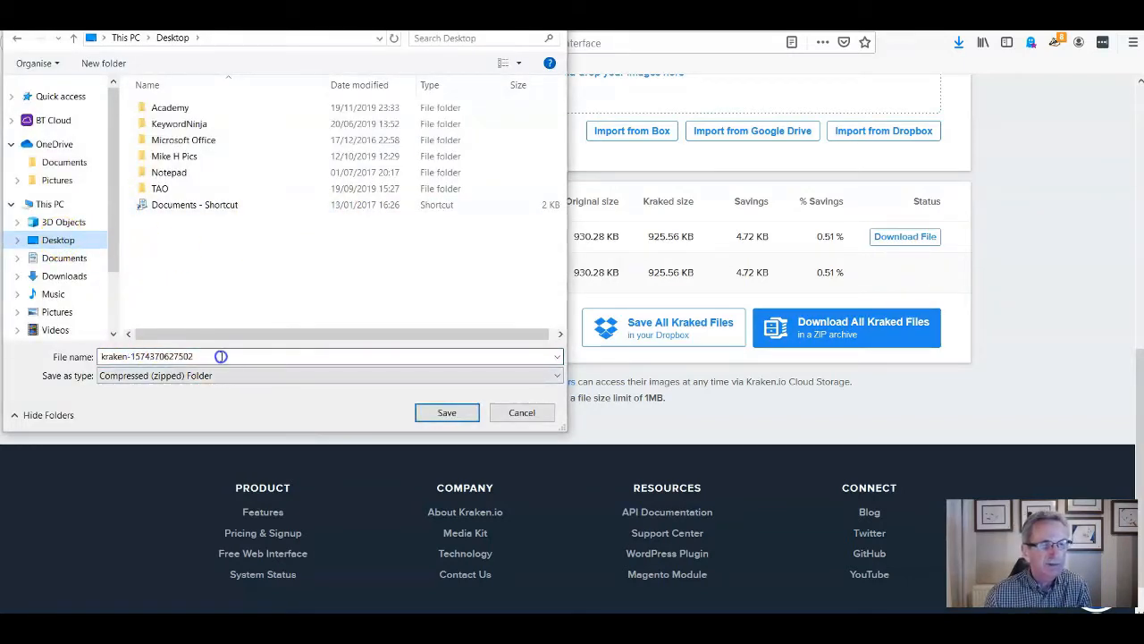
pyautogui.click(449, 417)
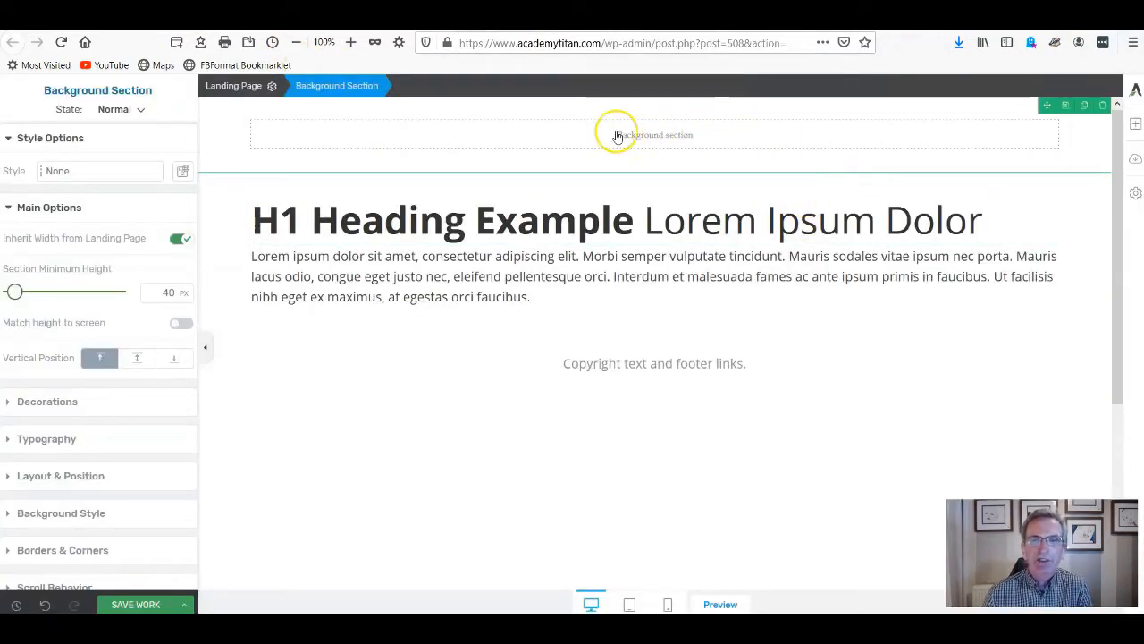
# In the Thrive Architect landing page, add a dark green #4e5d4c solid color layer to the background section and save the work.
pyautogui.click(652, 136)
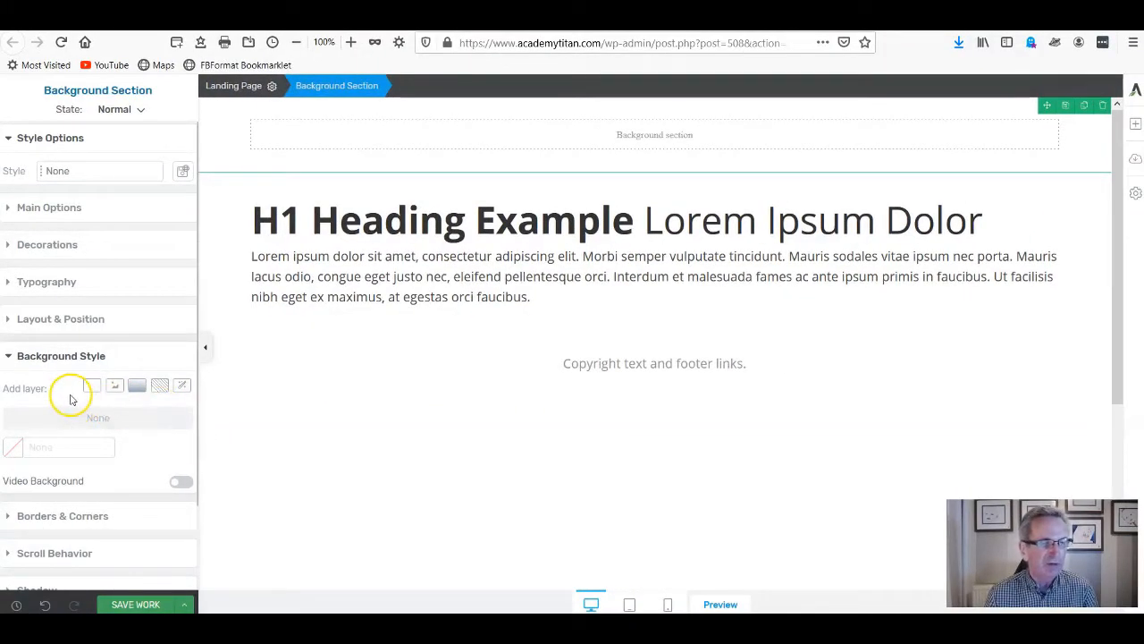
pyautogui.click(89, 387)
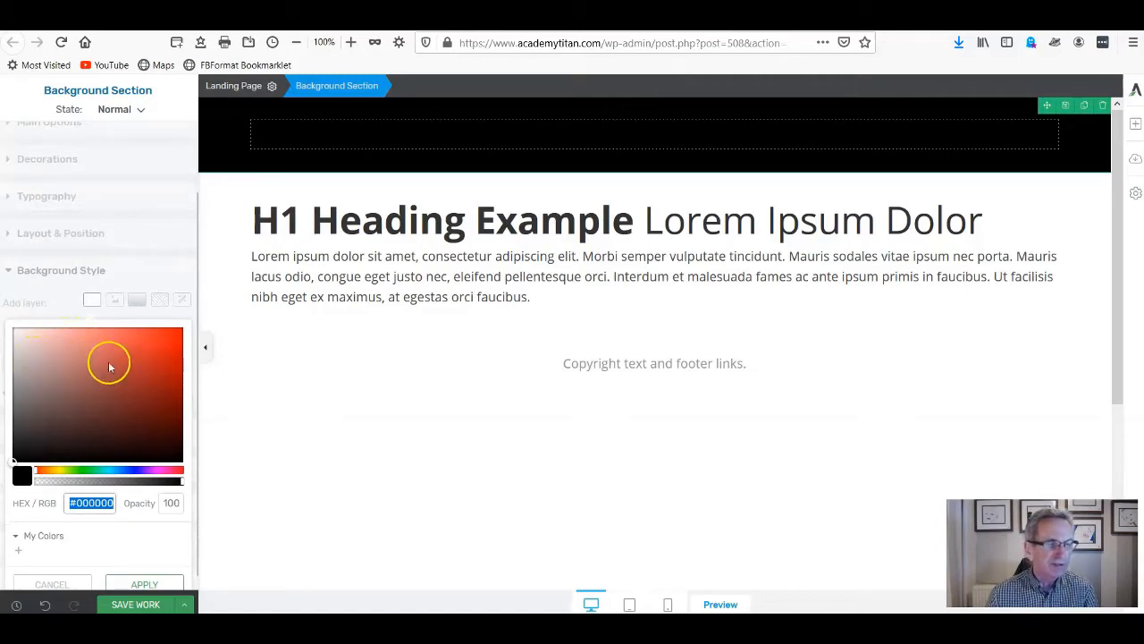
pyautogui.click(79, 471)
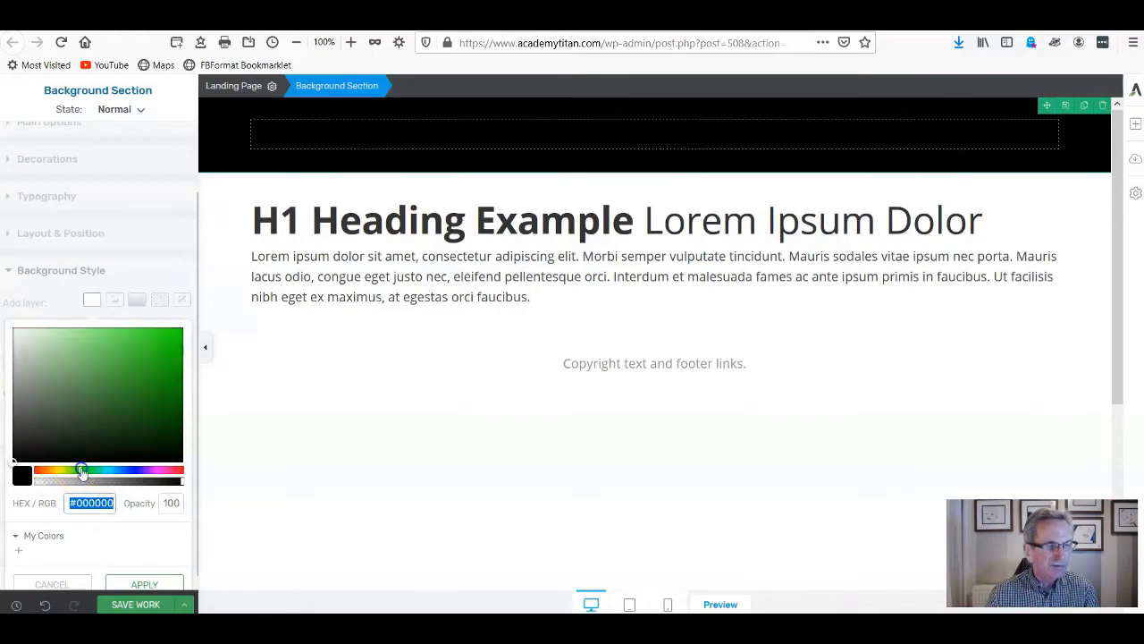
pyautogui.click(45, 415)
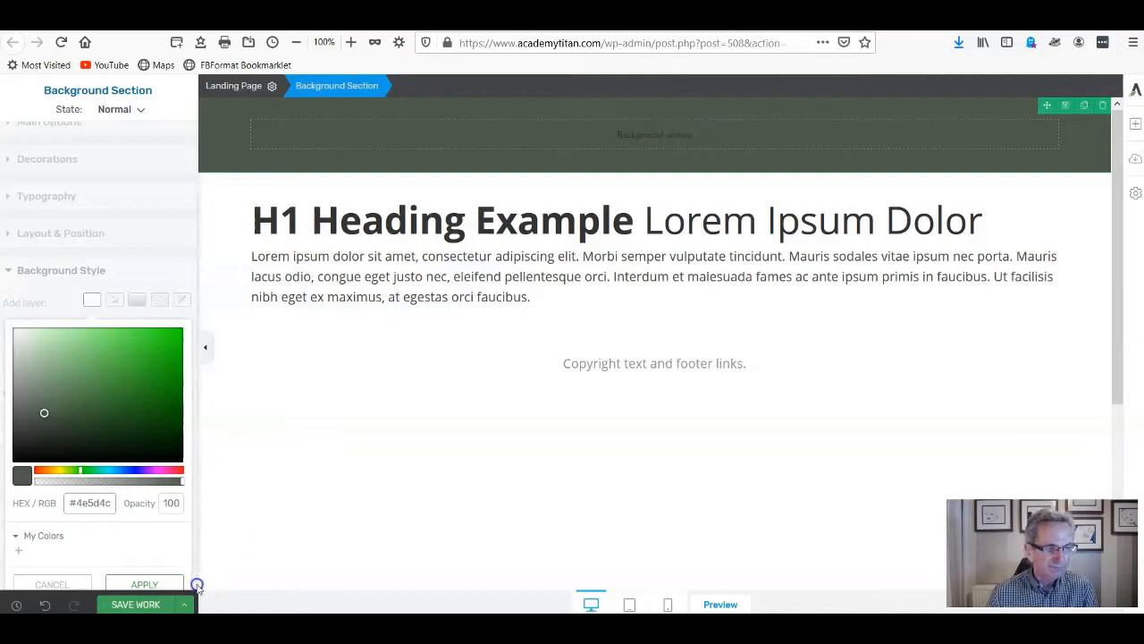
pyautogui.click(167, 583)
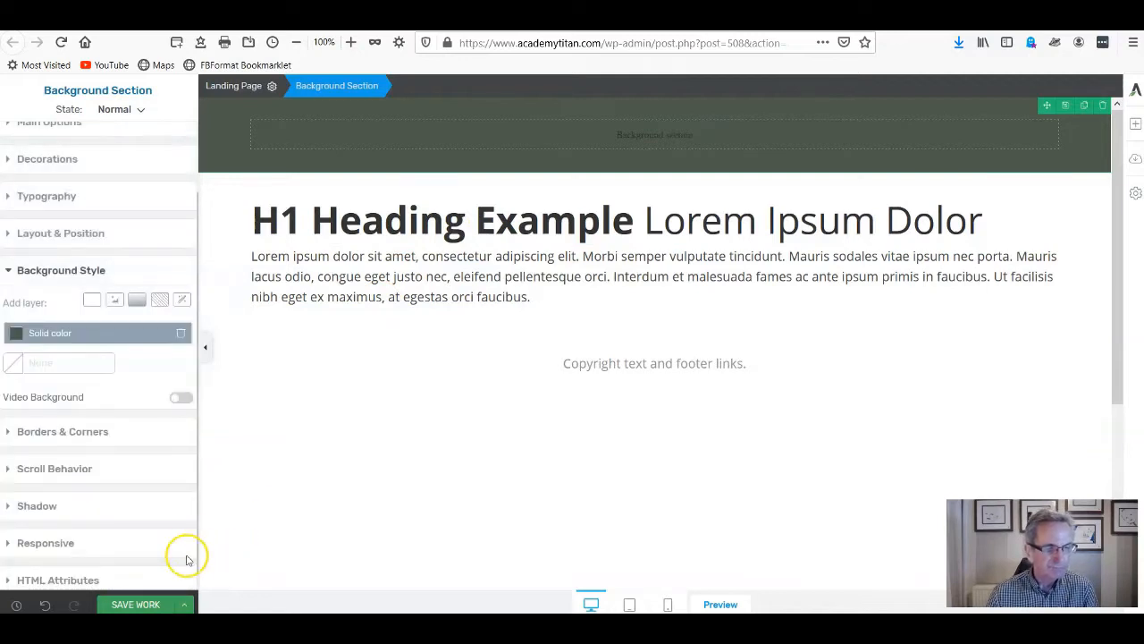
pyautogui.click(134, 605)
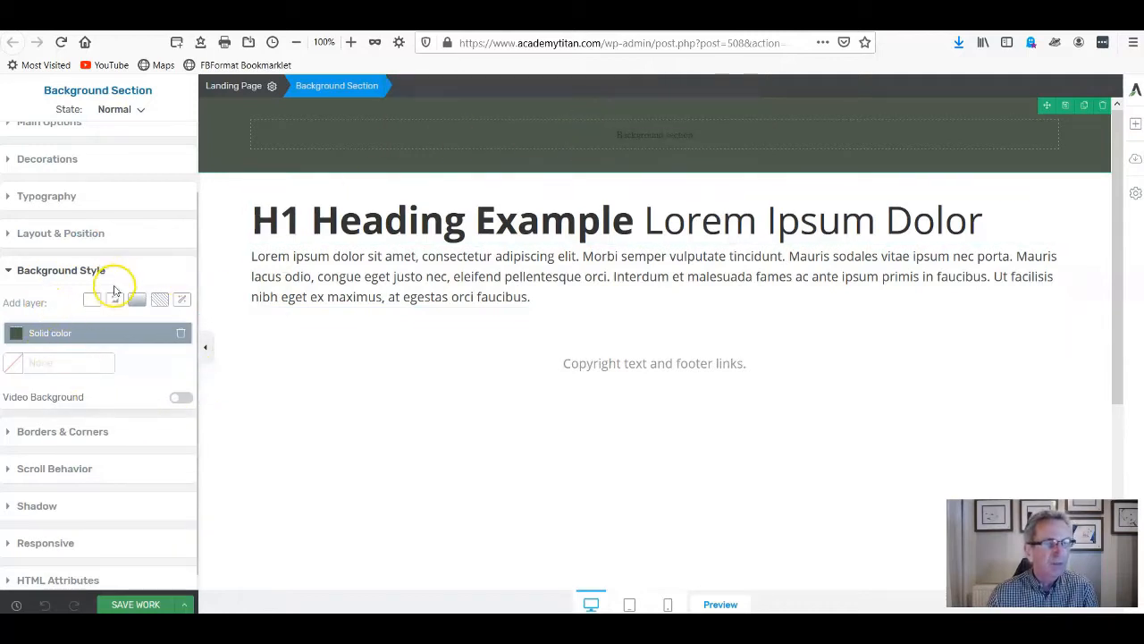
# Add an image layer to the background section using bridge-4300369_1920.jpg from the media library at full size.
pyautogui.click(115, 301)
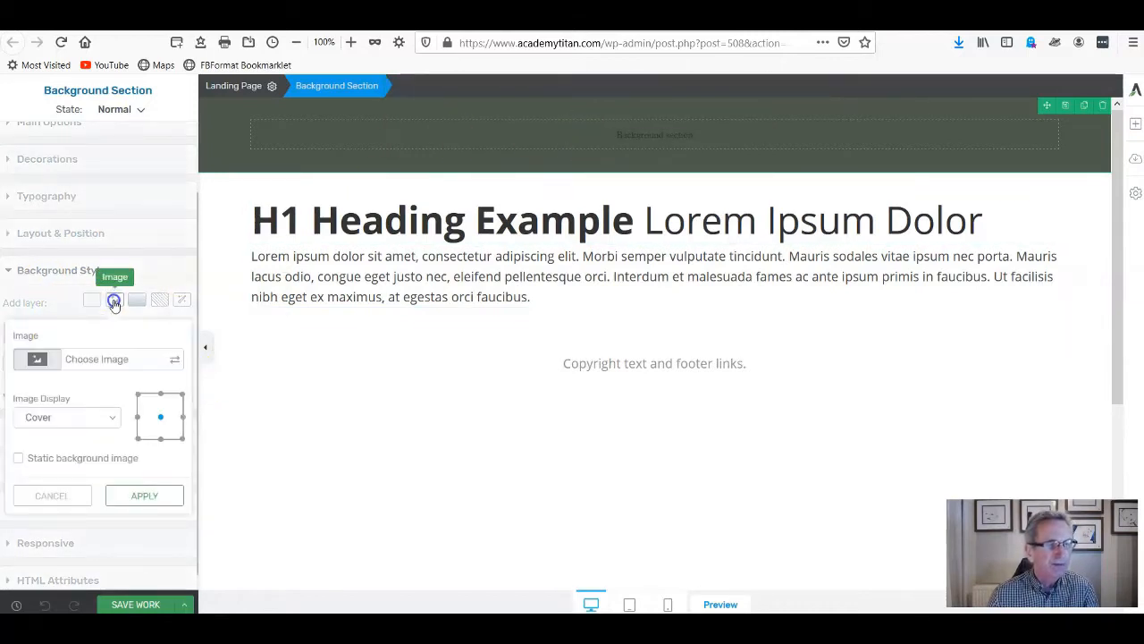
pyautogui.click(95, 359)
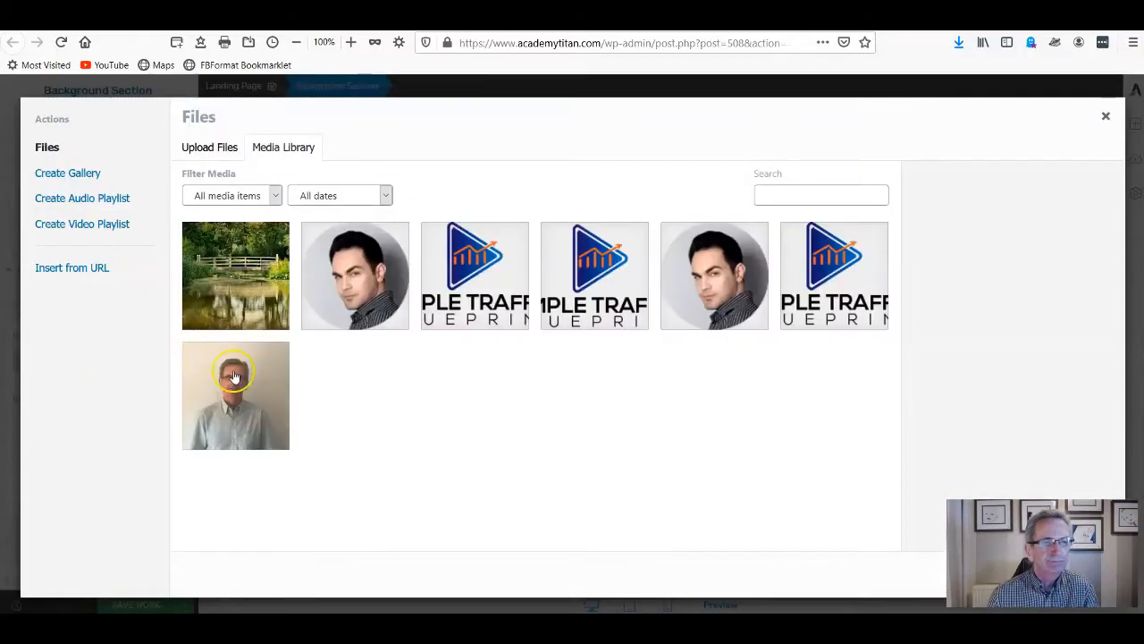
pyautogui.click(238, 263)
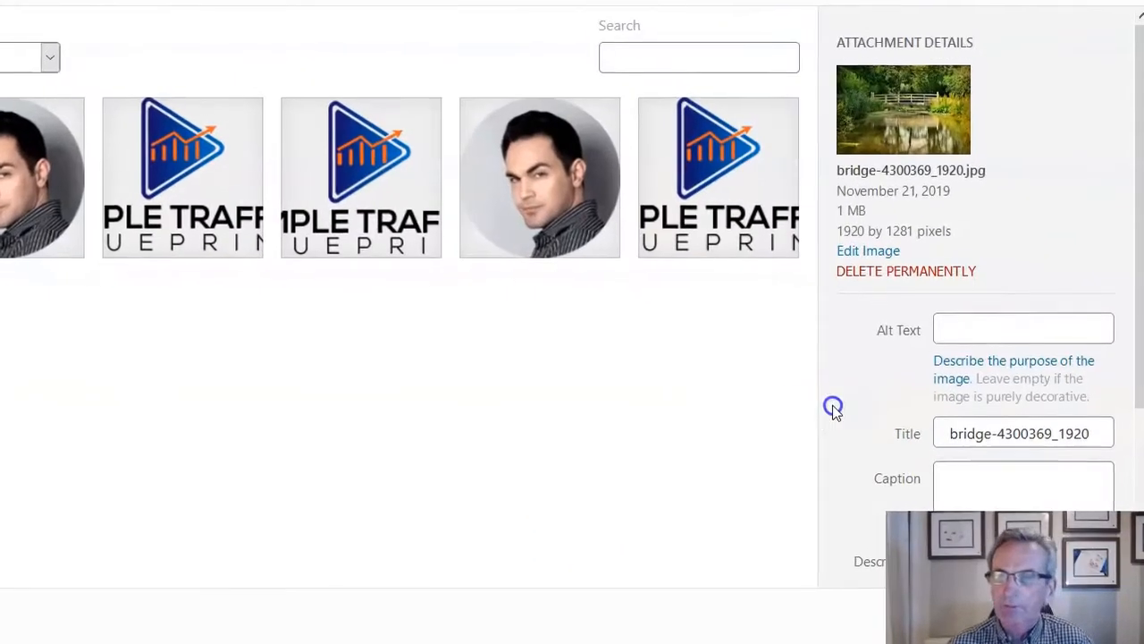
pyautogui.scroll(-3, 1033, 146)
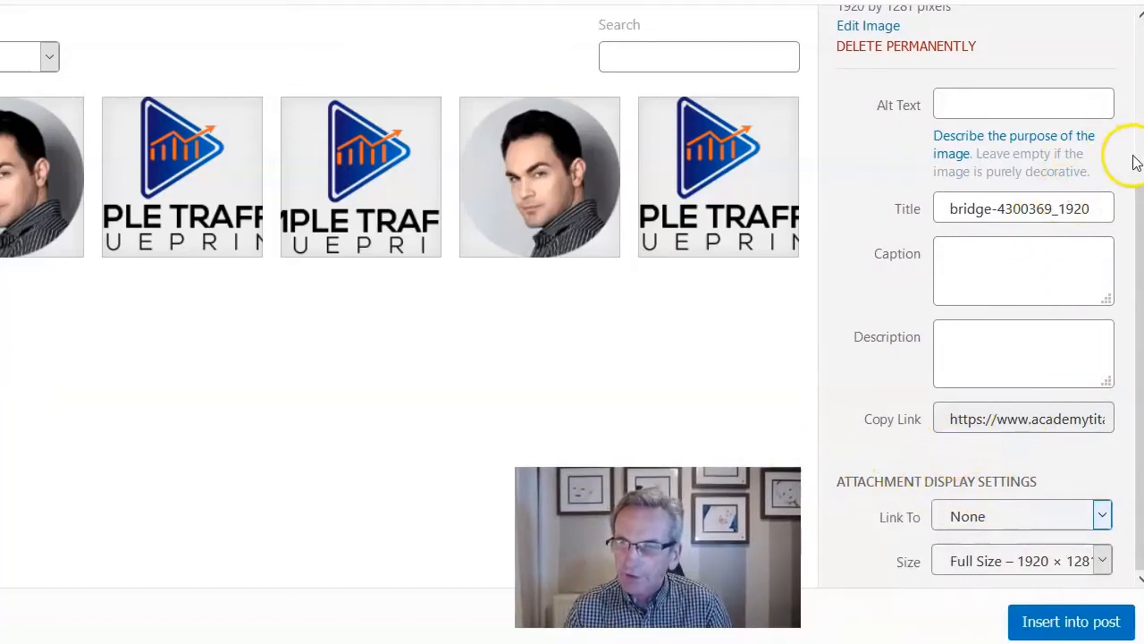
pyautogui.click(921, 568)
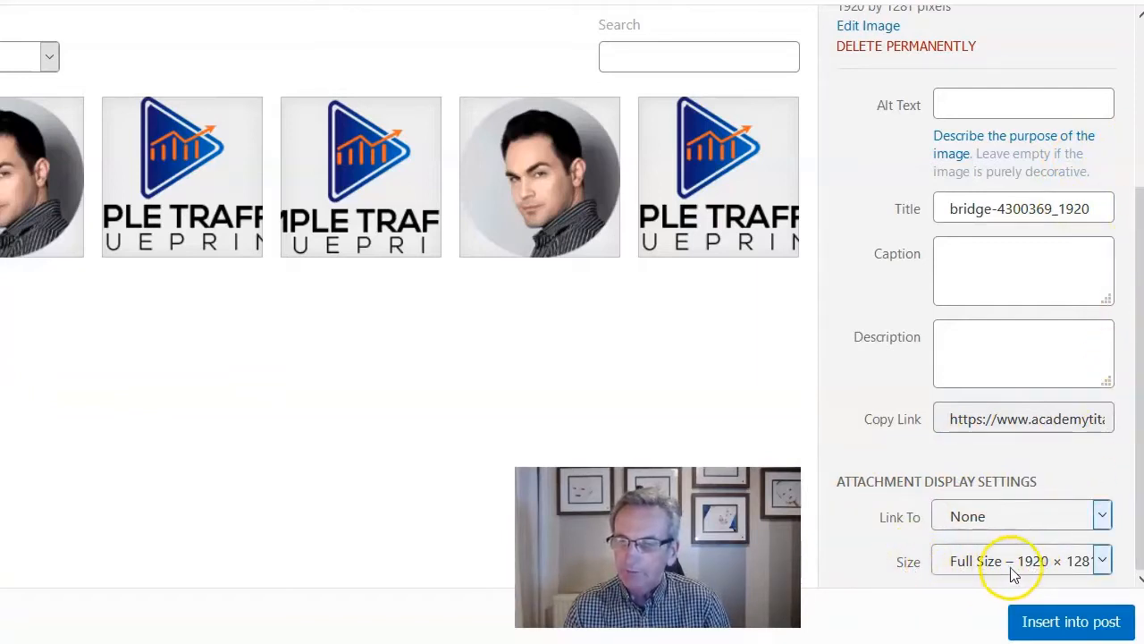
pyautogui.click(1106, 560)
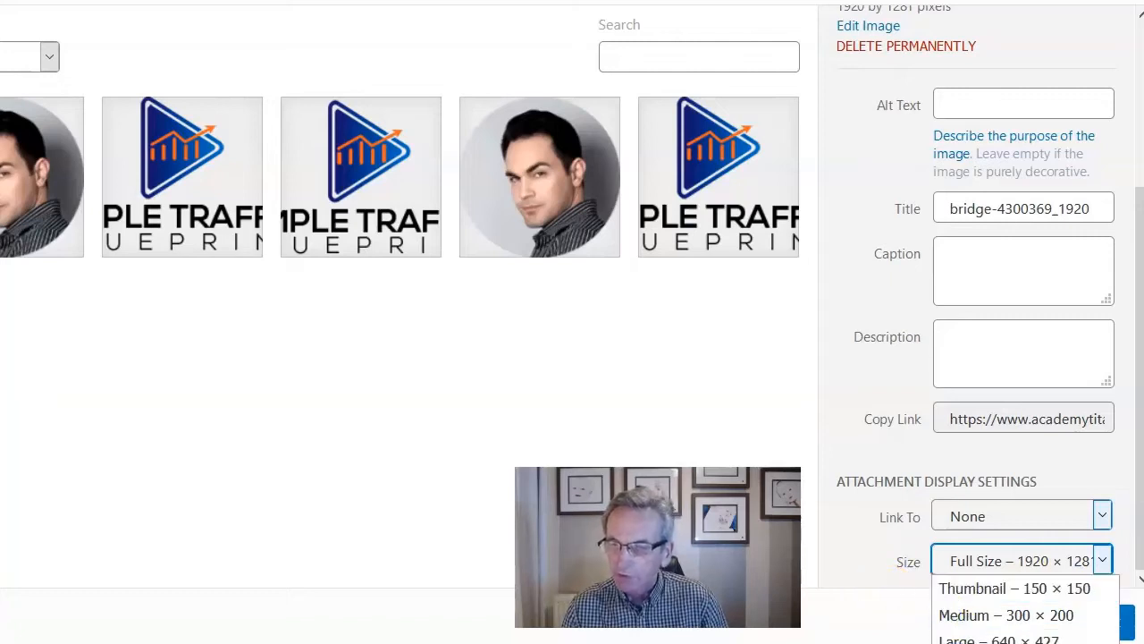
pyautogui.press('Escape')
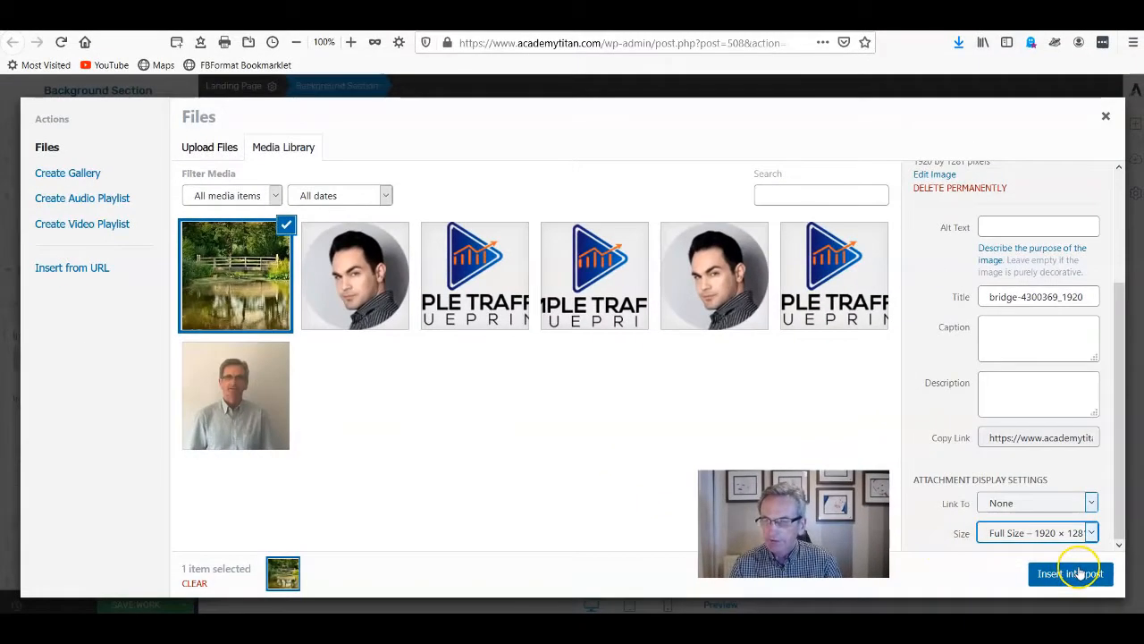
pyautogui.click(1073, 573)
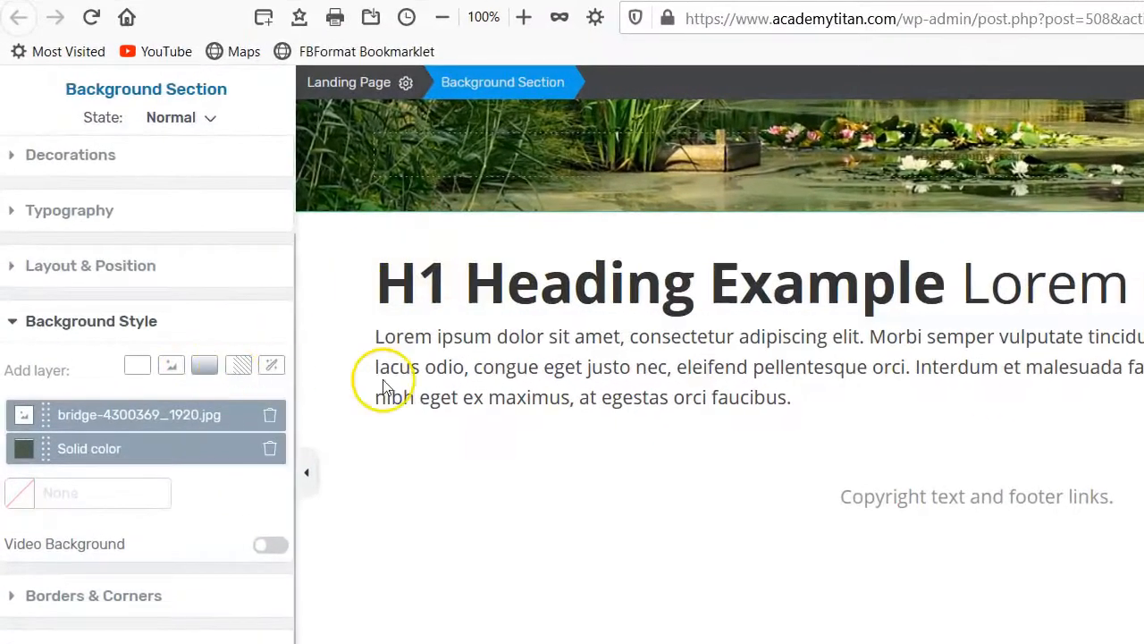
# Set the background section's minimum height to 700 px and save the work.
pyautogui.scroll(3, 205, 307)
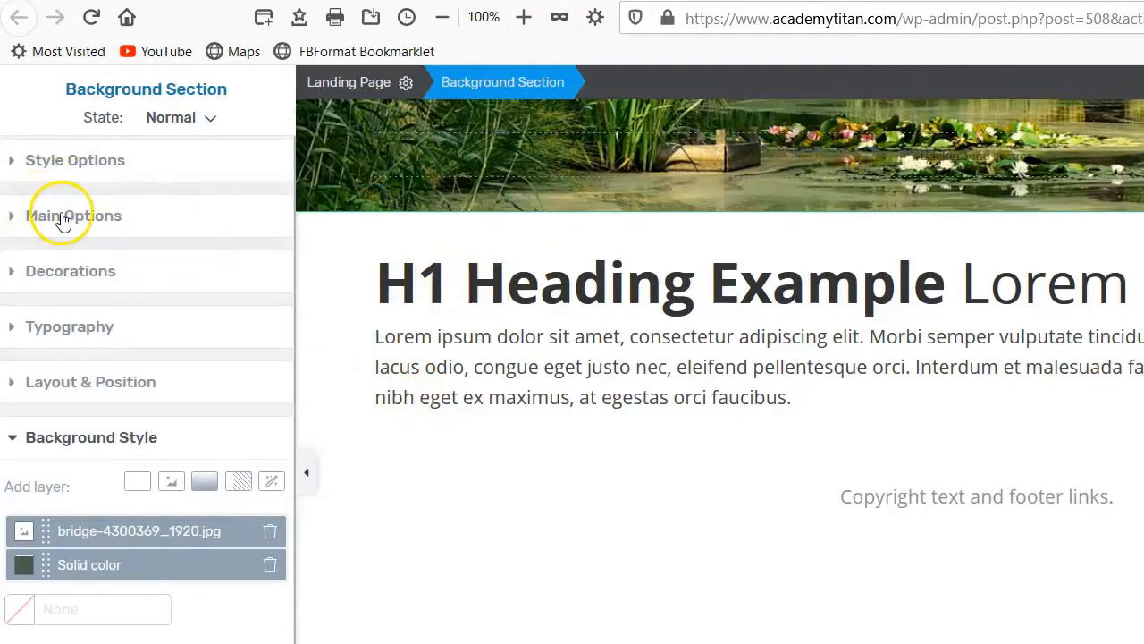
pyautogui.click(63, 217)
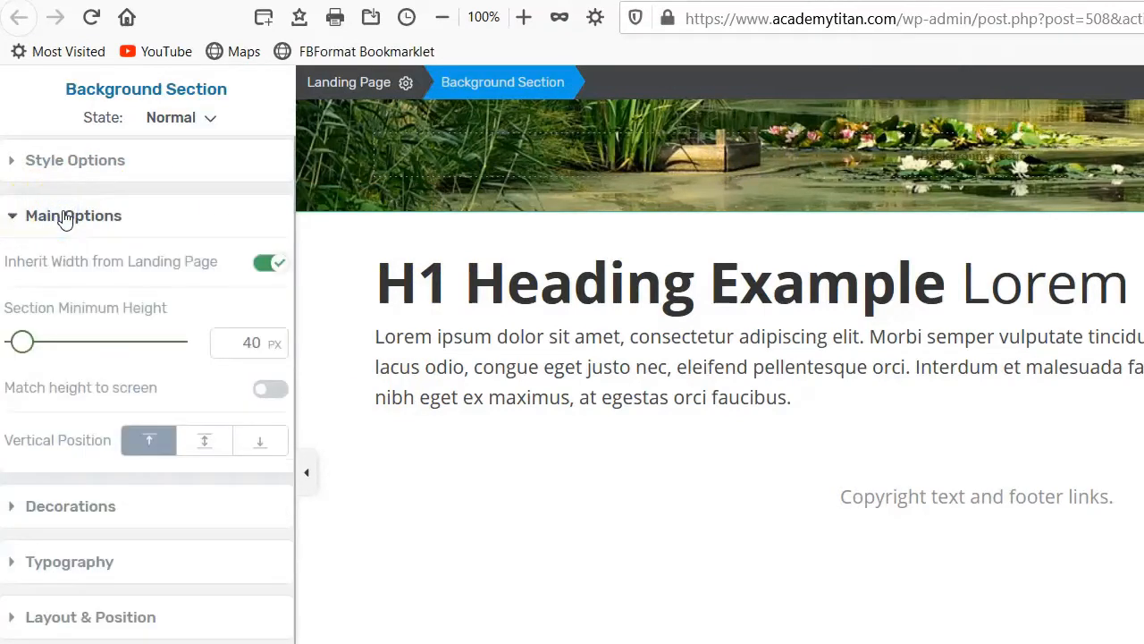
pyautogui.scroll(-2, 67, 224)
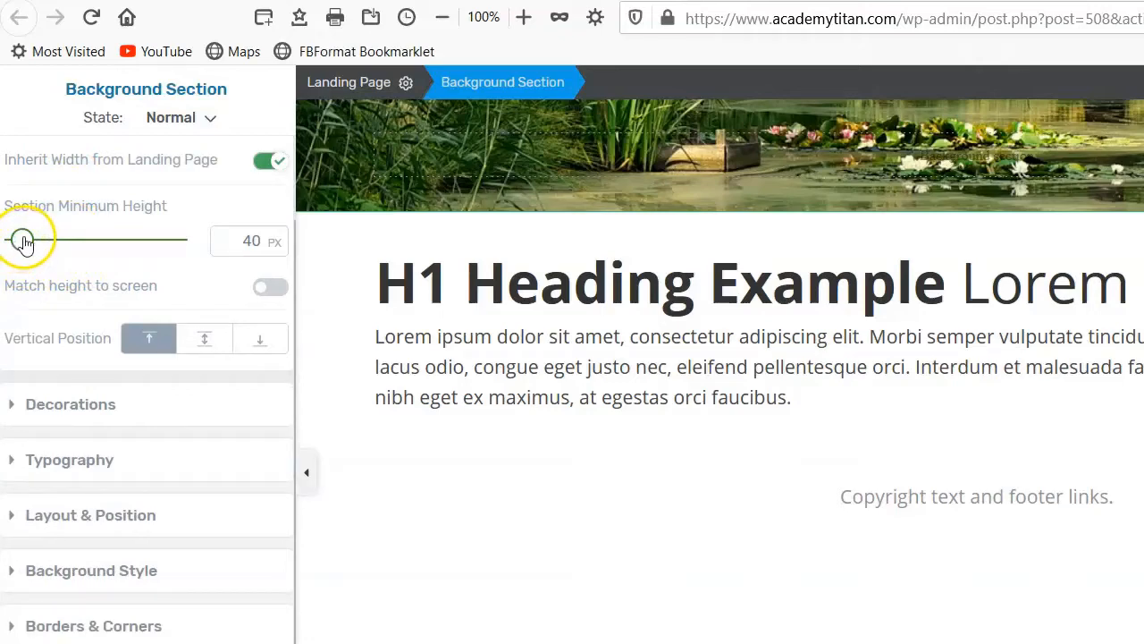
pyautogui.moveTo(19, 241); pyautogui.dragTo(127, 253)
pyautogui.scroll(-5, 697, 382)
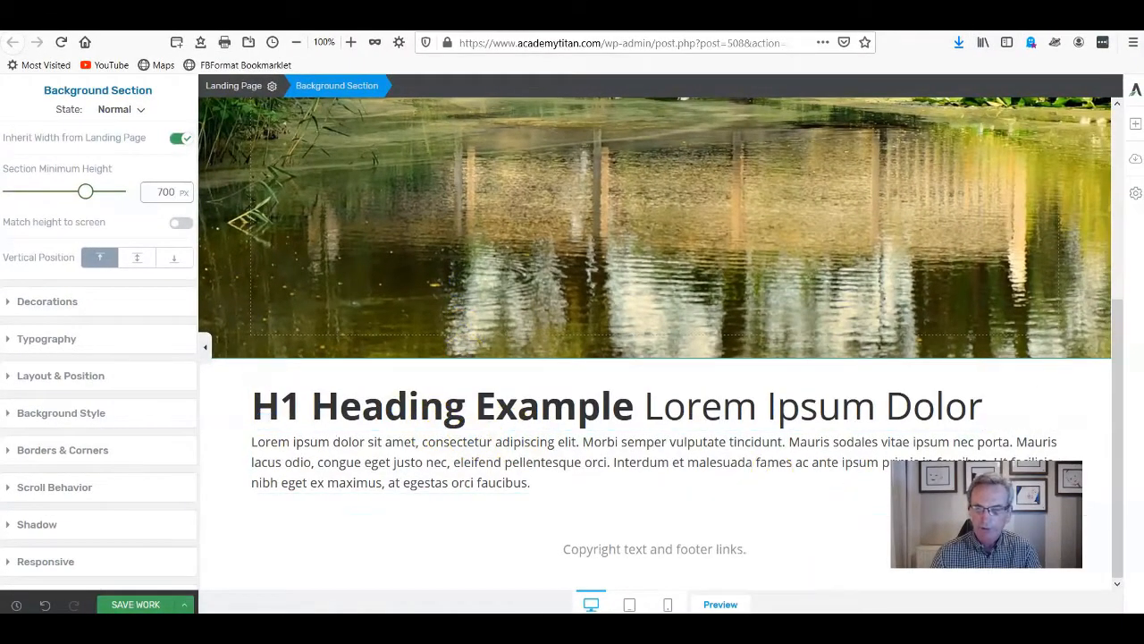
pyautogui.scroll(4, 618, 381)
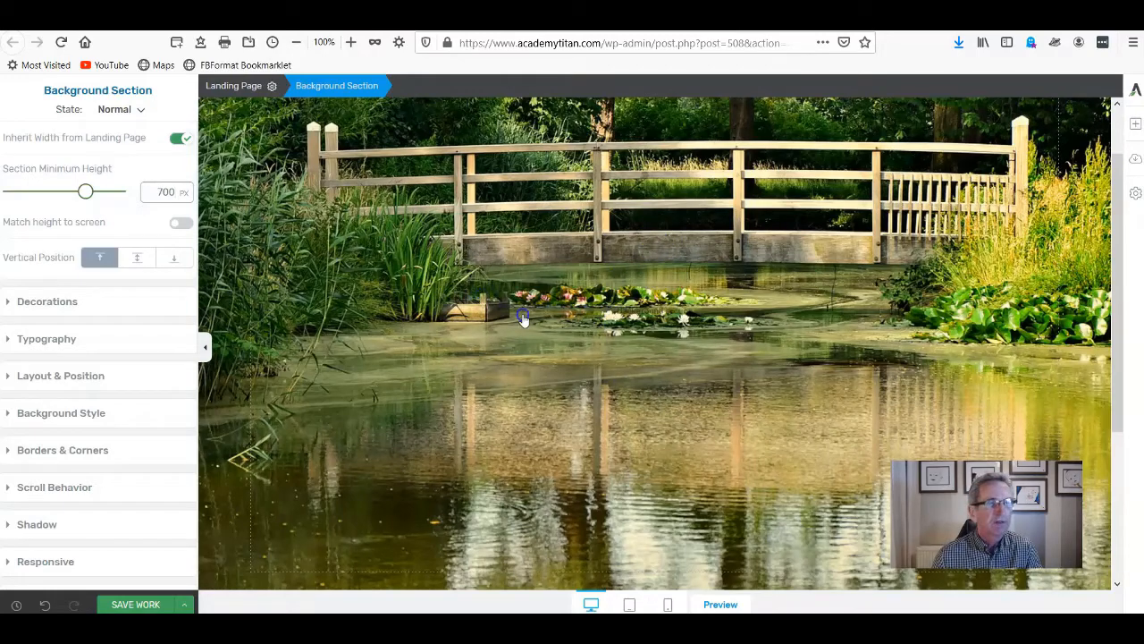
pyautogui.click(156, 605)
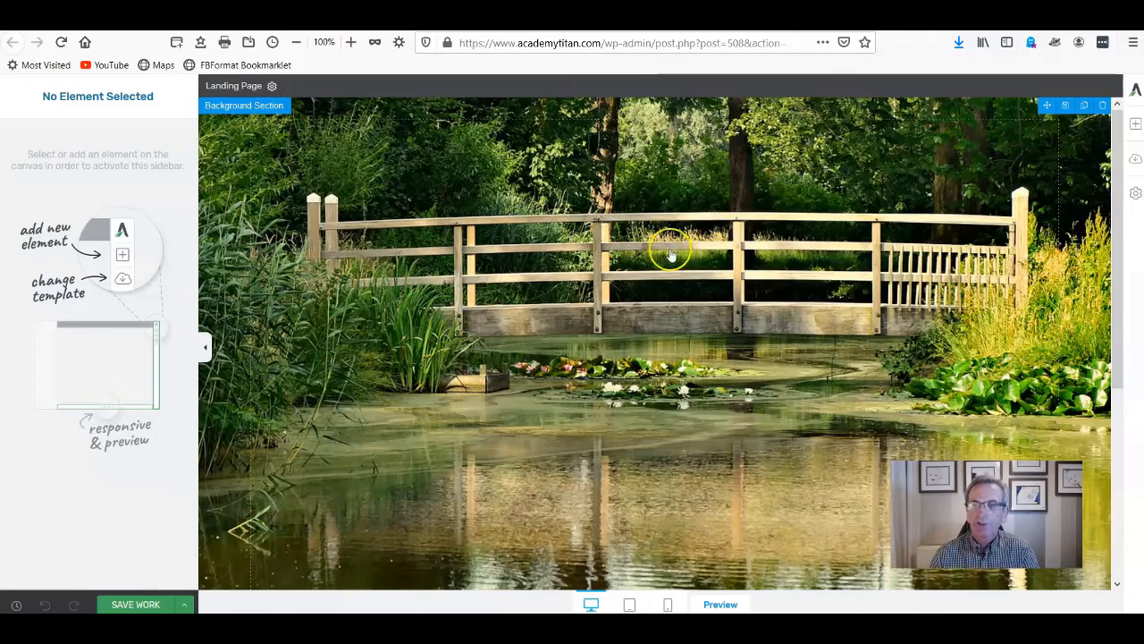
# Add a Text element inside the background section, over the bridge photo.
pyautogui.scroll(-4, 685, 340)
pyautogui.scroll(4, 641, 378)
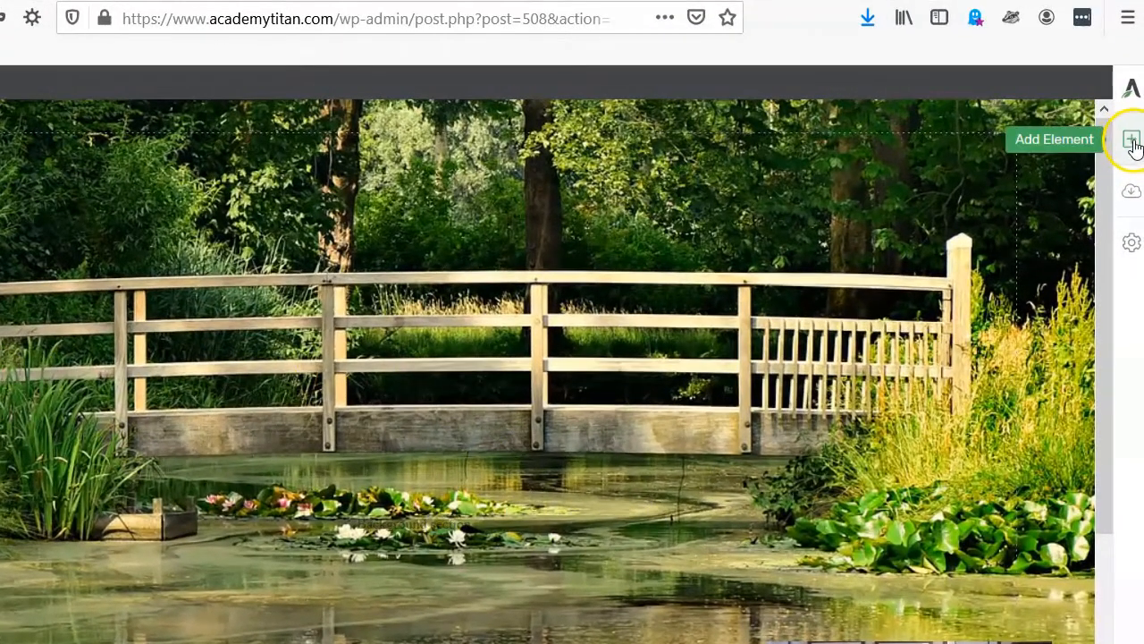
pyautogui.click(1131, 143)
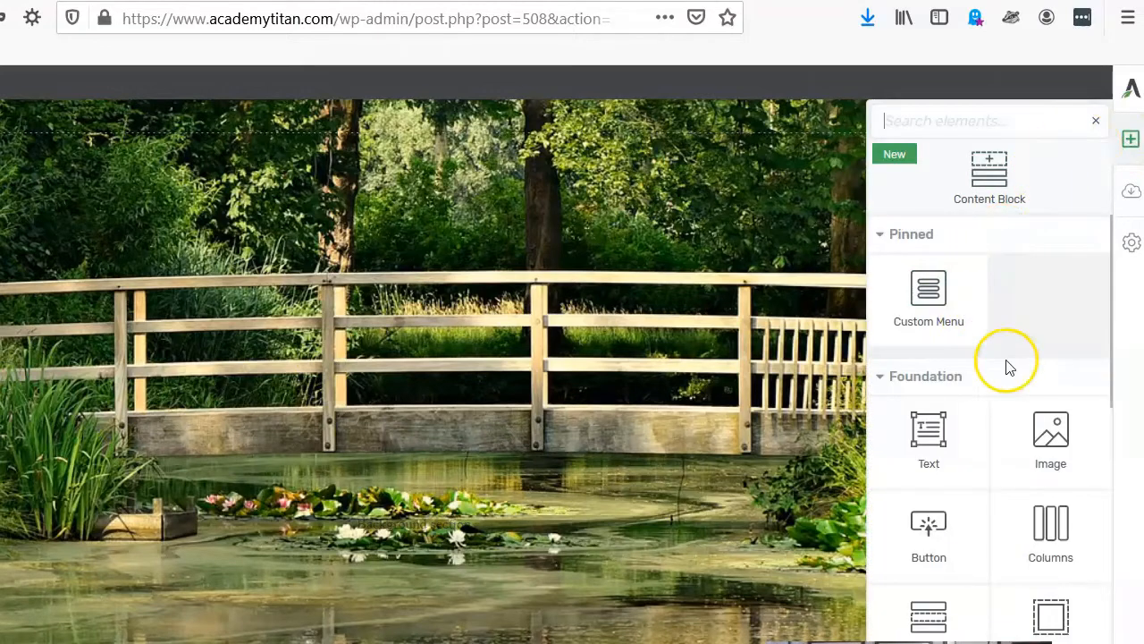
pyautogui.moveTo(933, 433); pyautogui.dragTo(298, 365)
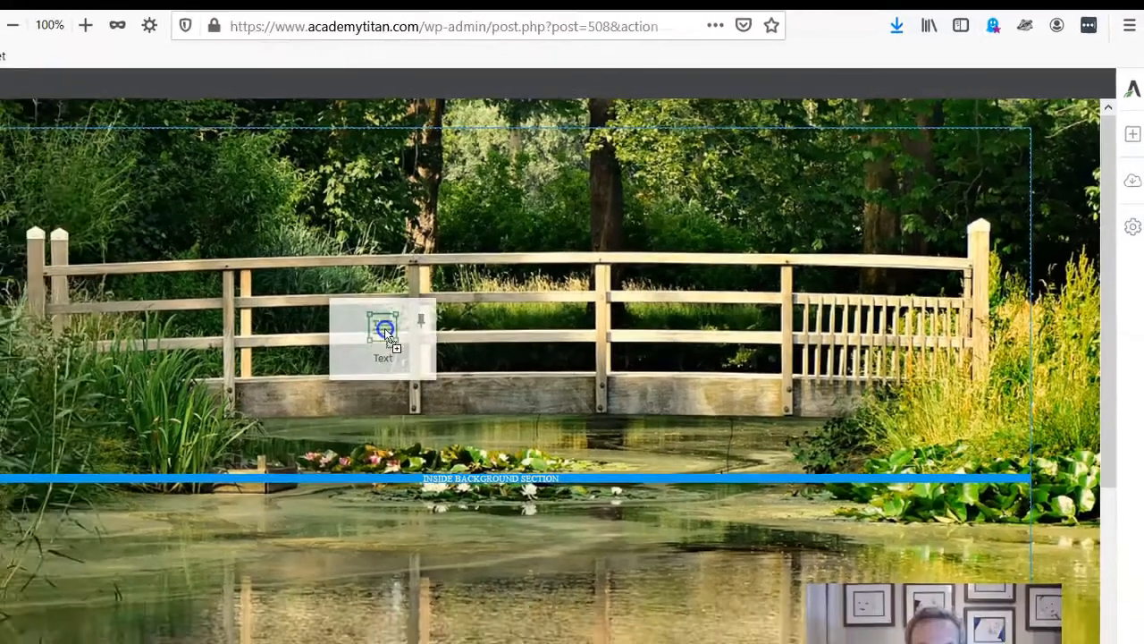
pyautogui.moveTo(386, 334); pyautogui.dragTo(449, 348)
pyautogui.moveTo(621, 278); pyautogui.dragTo(620, 278)
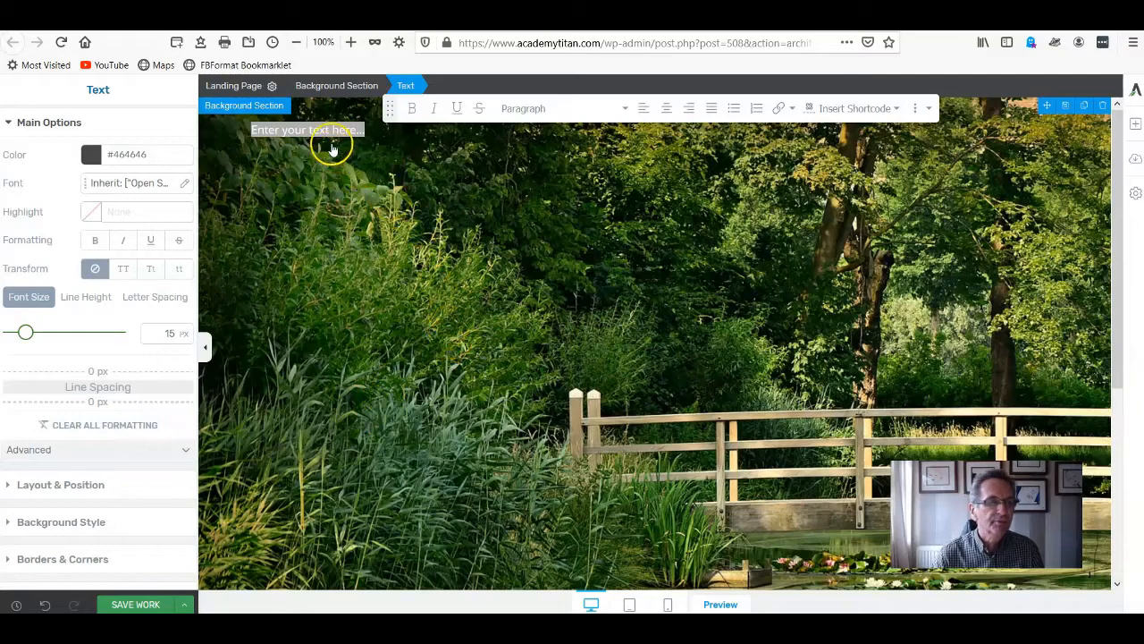
# Set the new text's font size to 36 px and replace its placeholder with the copied benefit headline.
pyautogui.moveTo(25, 334); pyautogui.dragTo(49, 340)
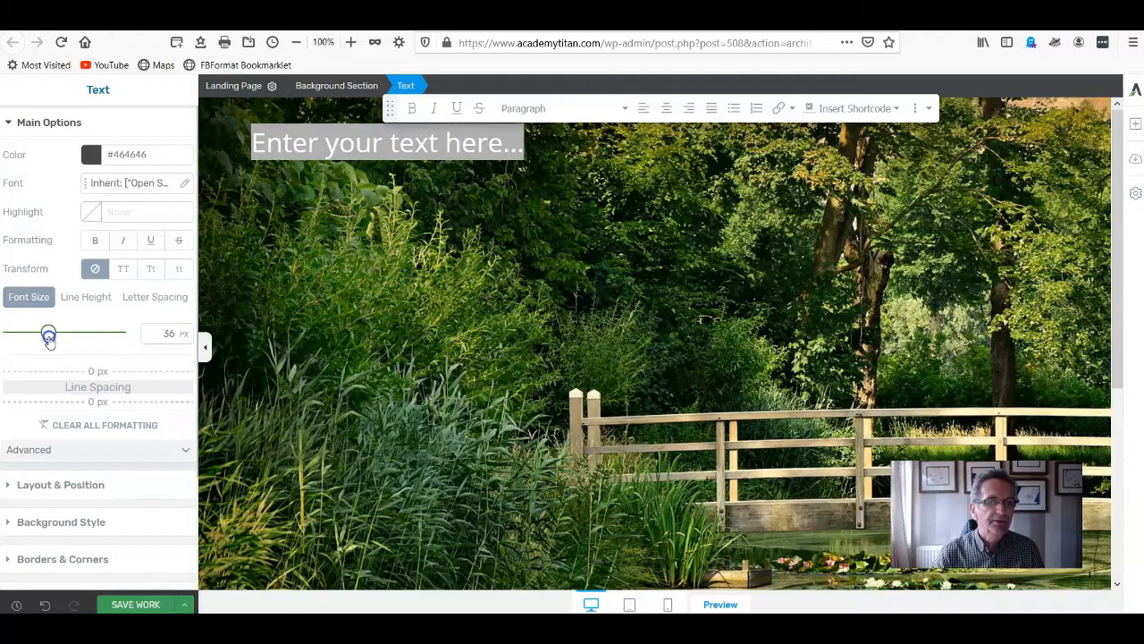
pyautogui.click(519, 146)
pyautogui.press('BackSpace')
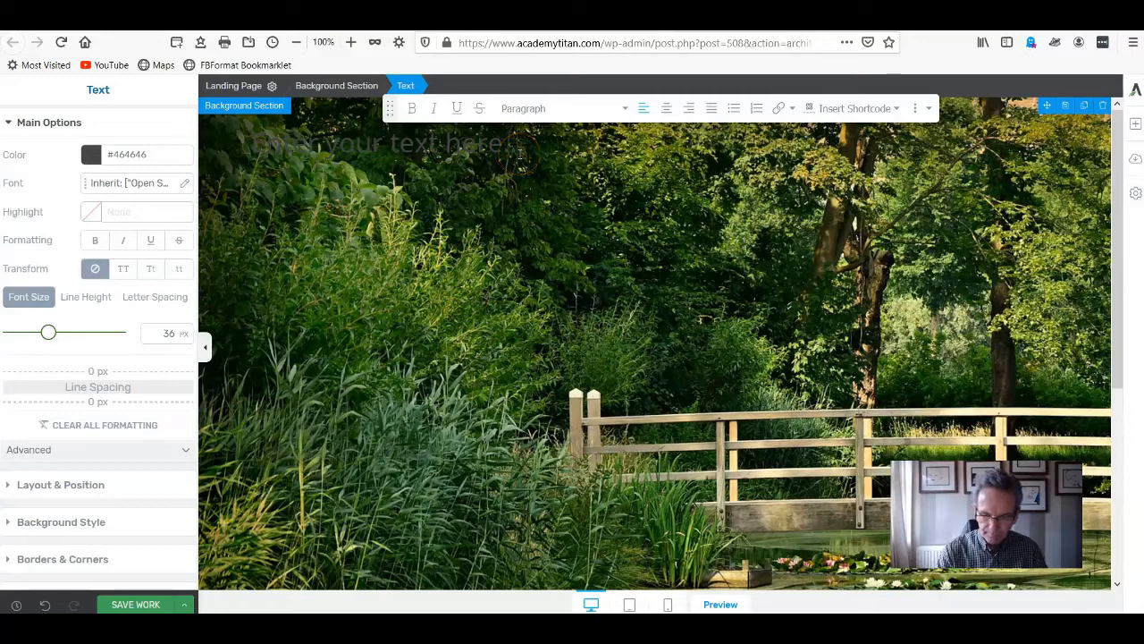
pyautogui.hotkey('ctrl', 'v')
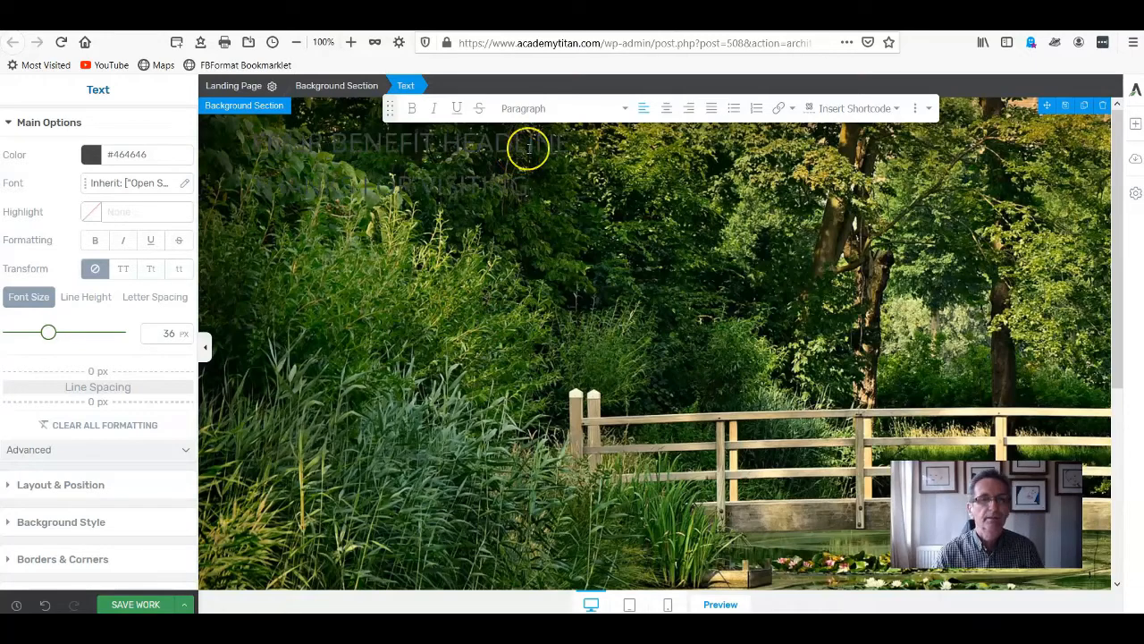
# Set the THANKS FOR VISITING line to 57 px and center both text lines horizontally.
pyautogui.moveTo(48, 333); pyautogui.dragTo(71, 333)
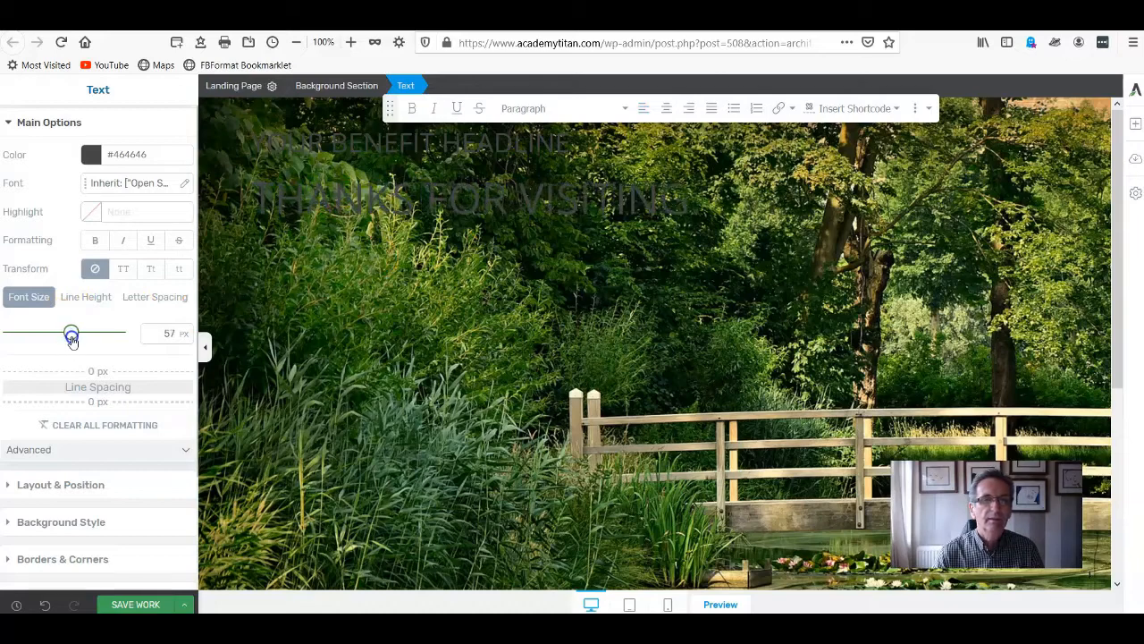
pyautogui.moveTo(253, 145); pyautogui.dragTo(701, 201)
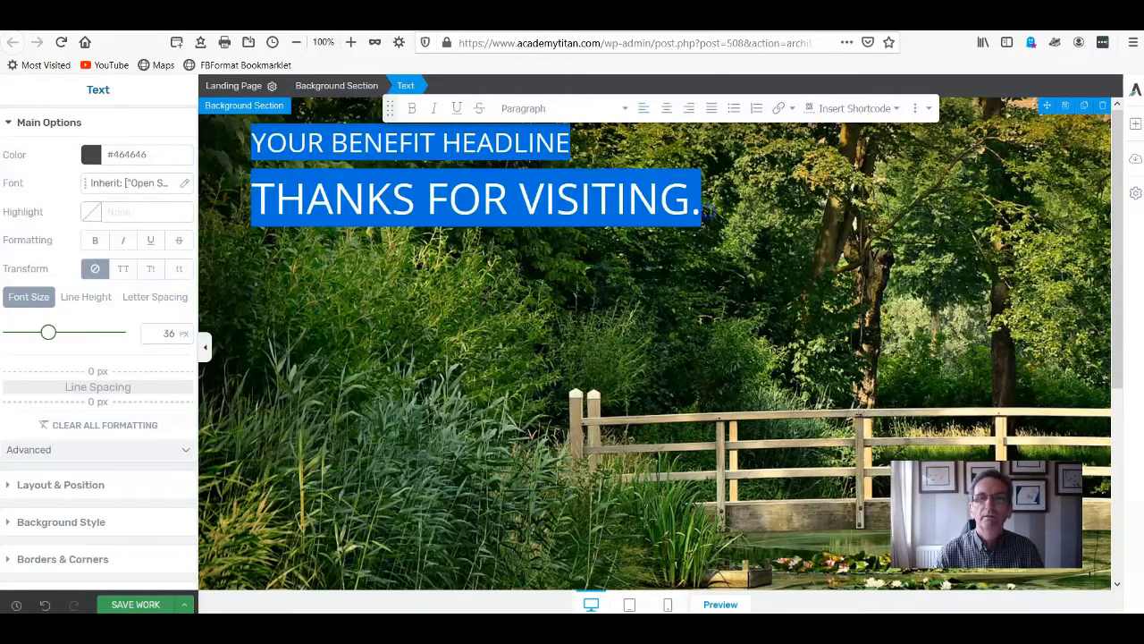
pyautogui.click(667, 108)
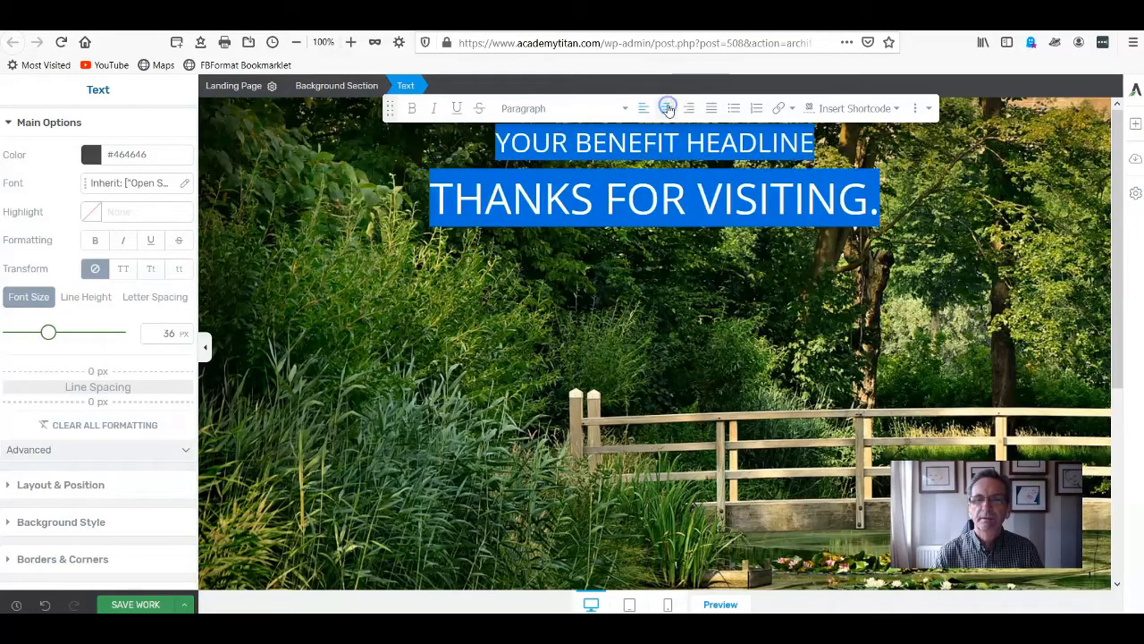
pyautogui.click(639, 279)
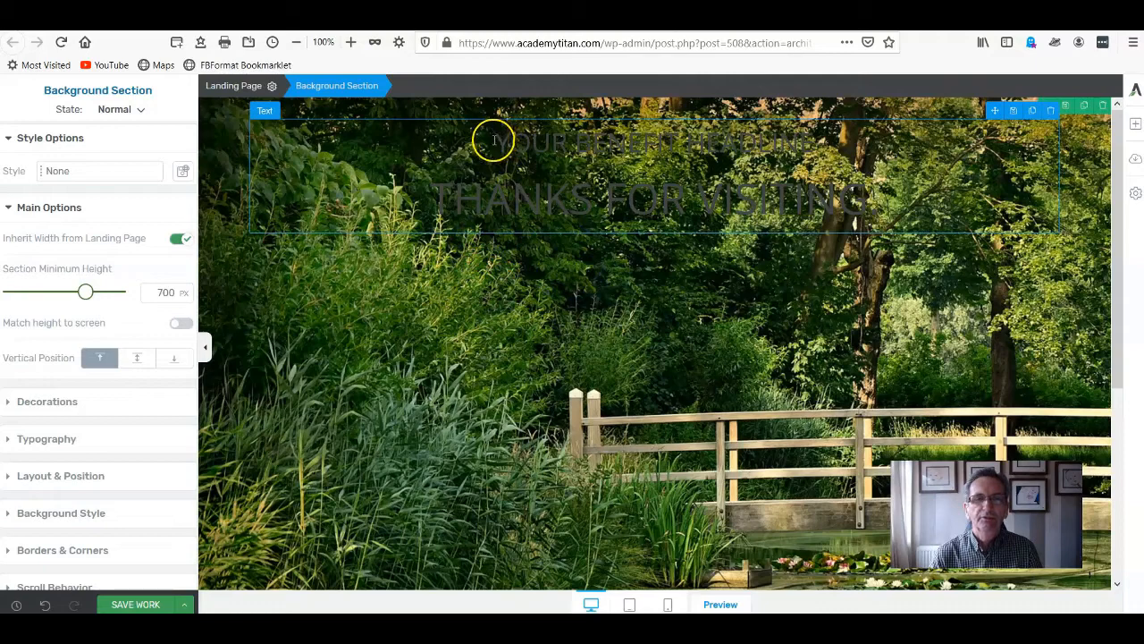
# Recolor the text over the photo near-white, using #f7eeee for THANKS FOR VISITING and #fcf5f5 for YOUR BENEFIT HEADLINE.
pyautogui.click(660, 173)
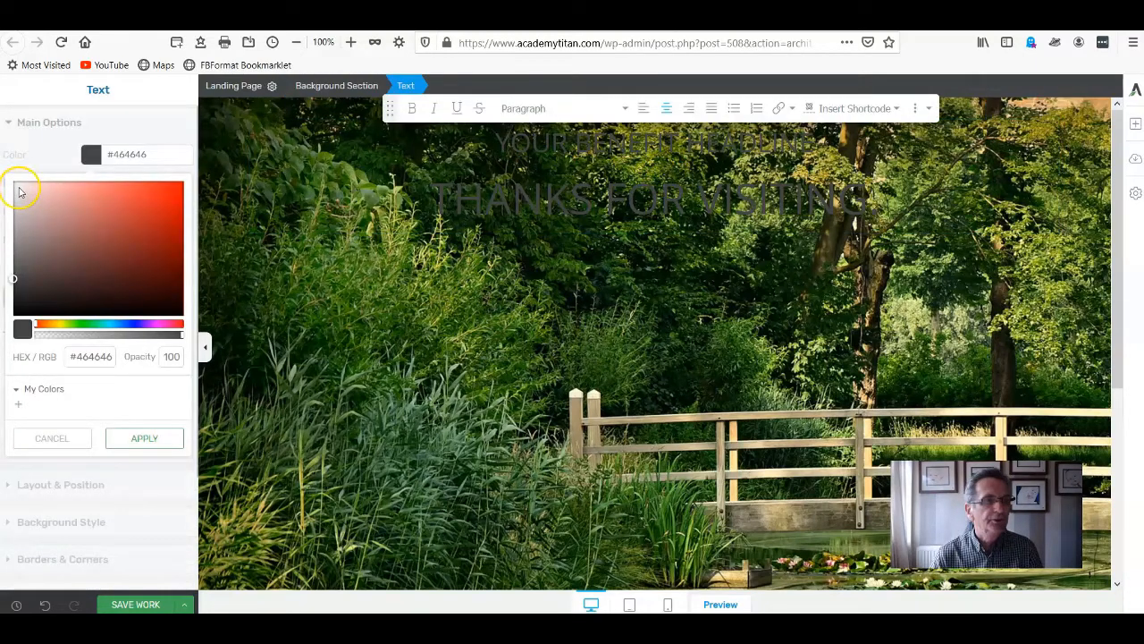
pyautogui.click(20, 190)
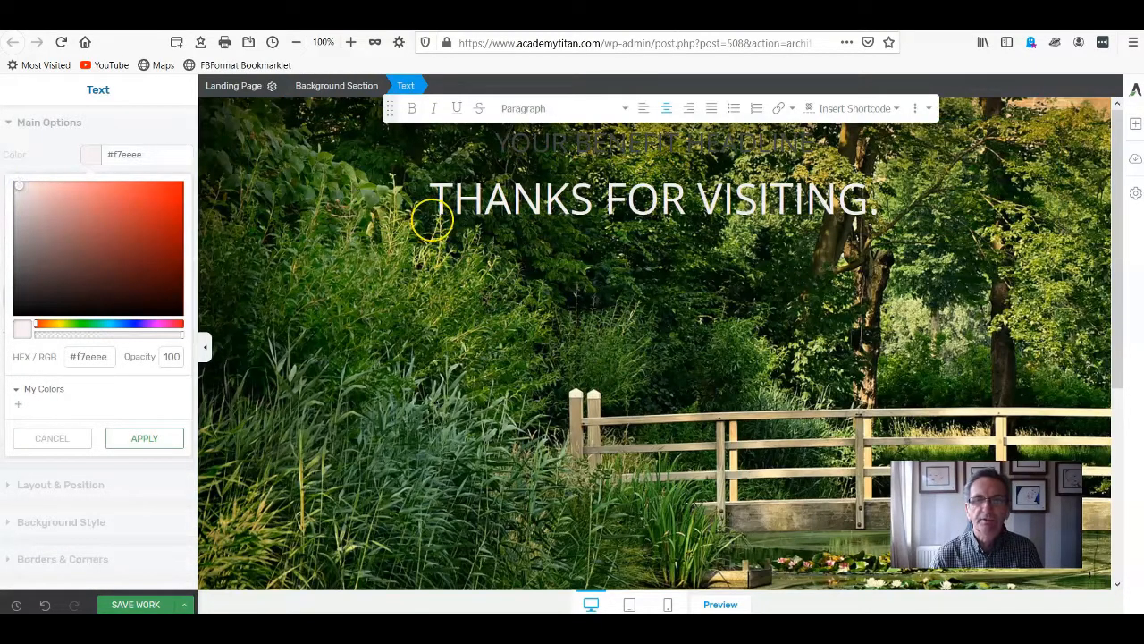
pyautogui.click(334, 86)
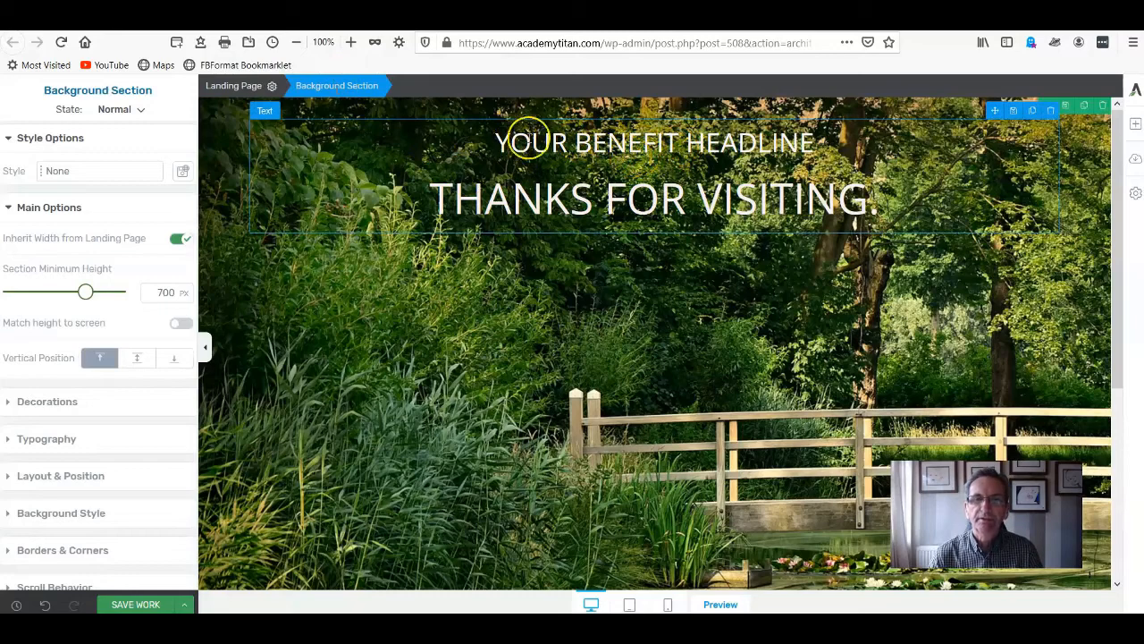
# Center the background section's content vertically and enlarge the YOUR BENEFIT HEADLINE line to 67 px.
pyautogui.click(494, 143)
pyautogui.moveTo(494, 143); pyautogui.dragTo(878, 228)
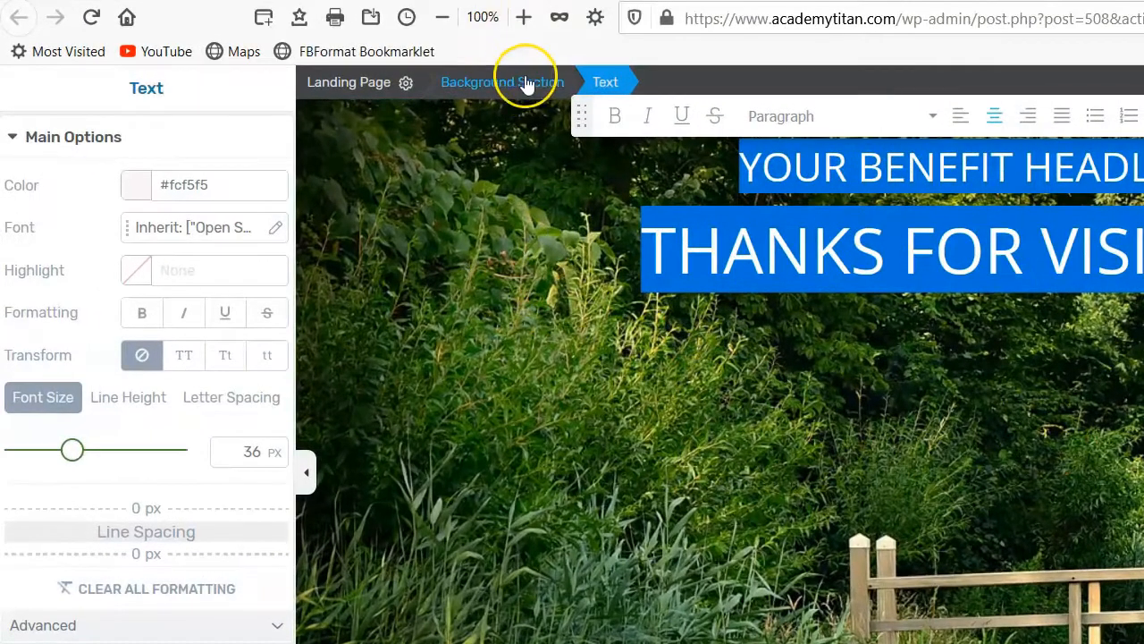
pyautogui.click(511, 81)
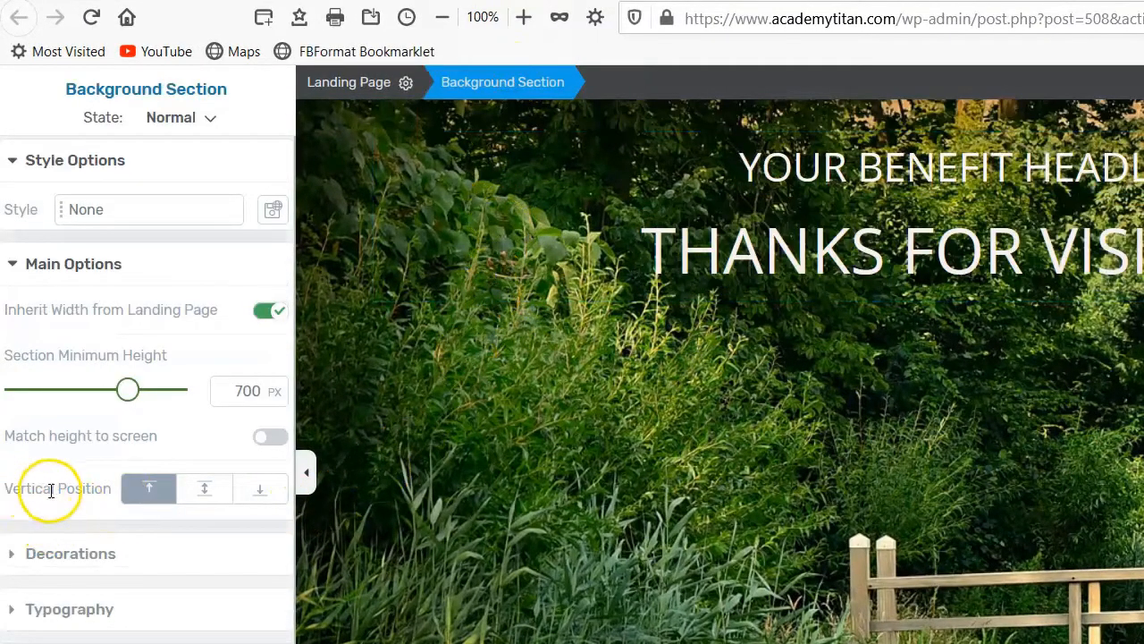
pyautogui.click(206, 488)
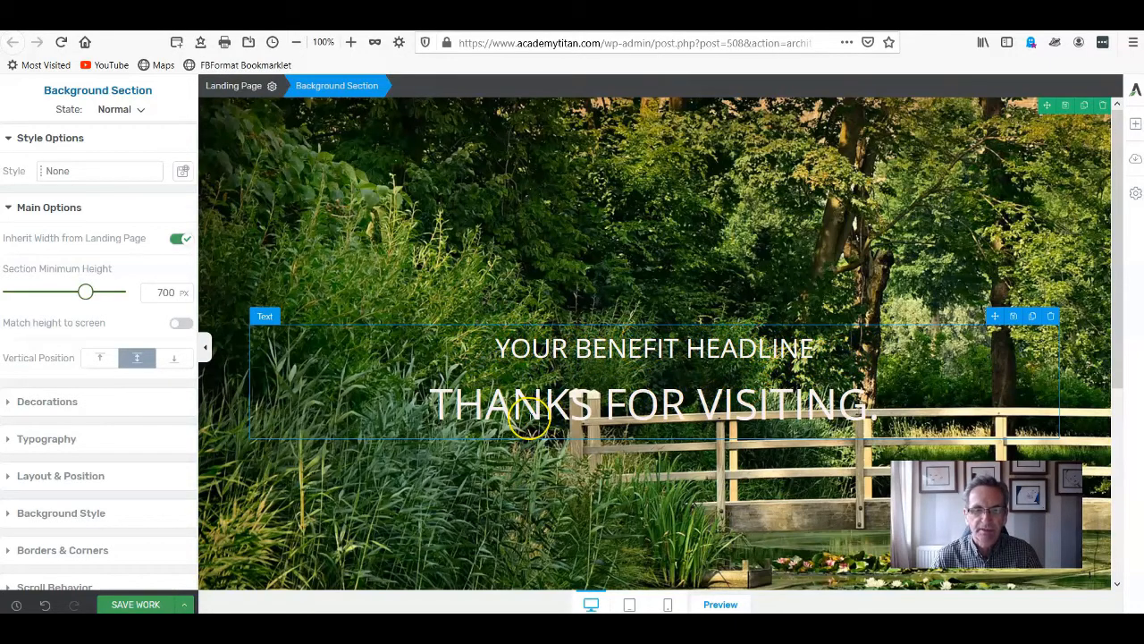
pyautogui.moveTo(72, 333); pyautogui.dragTo(83, 335)
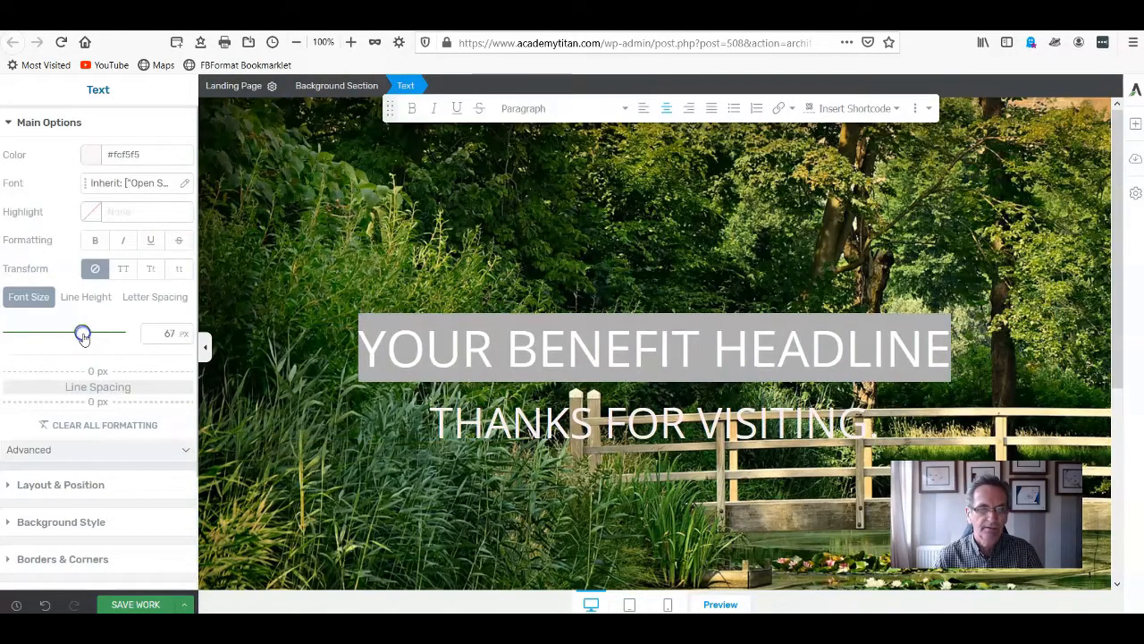
pyautogui.click(337, 348)
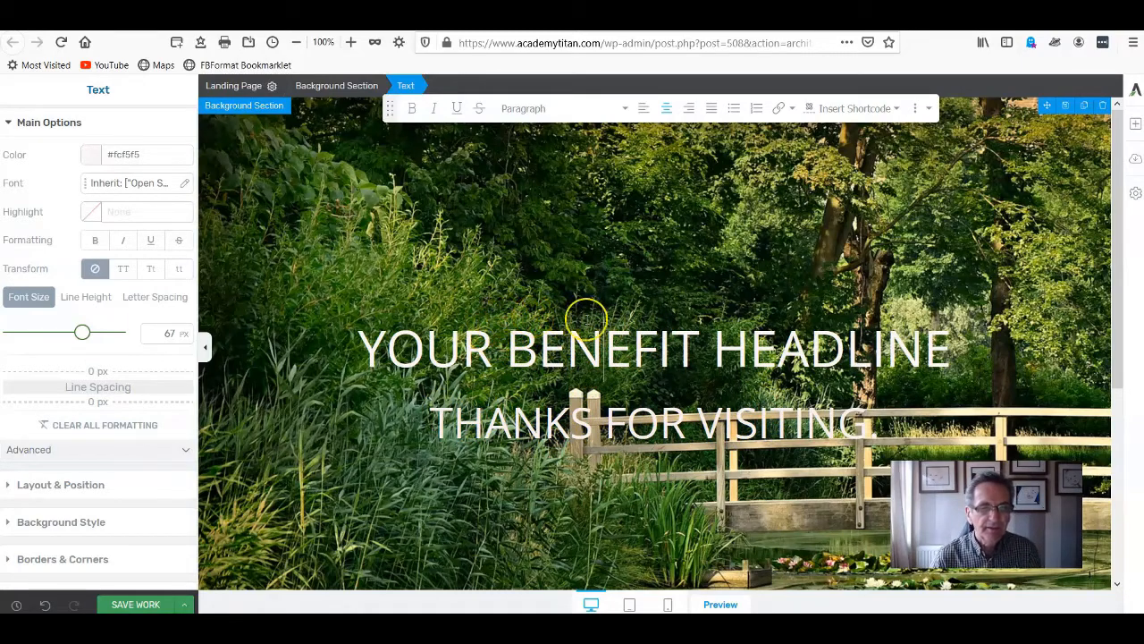
# Add a solid color layer of #100f0f at 63 opacity over the bridge photo in the background section.
pyautogui.click(335, 85)
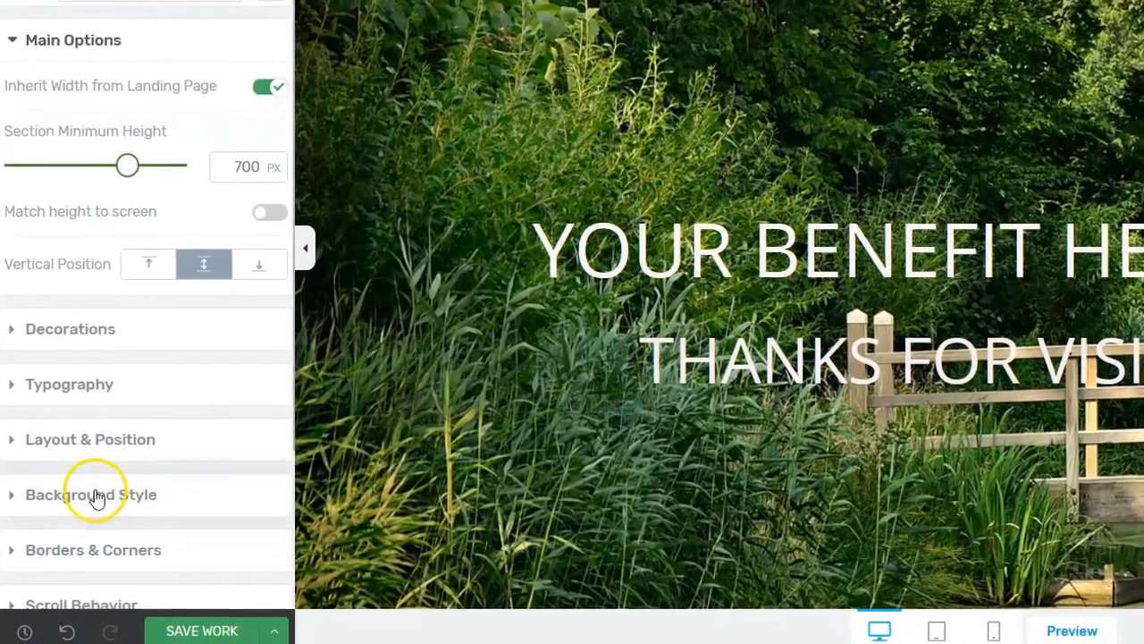
pyautogui.click(64, 513)
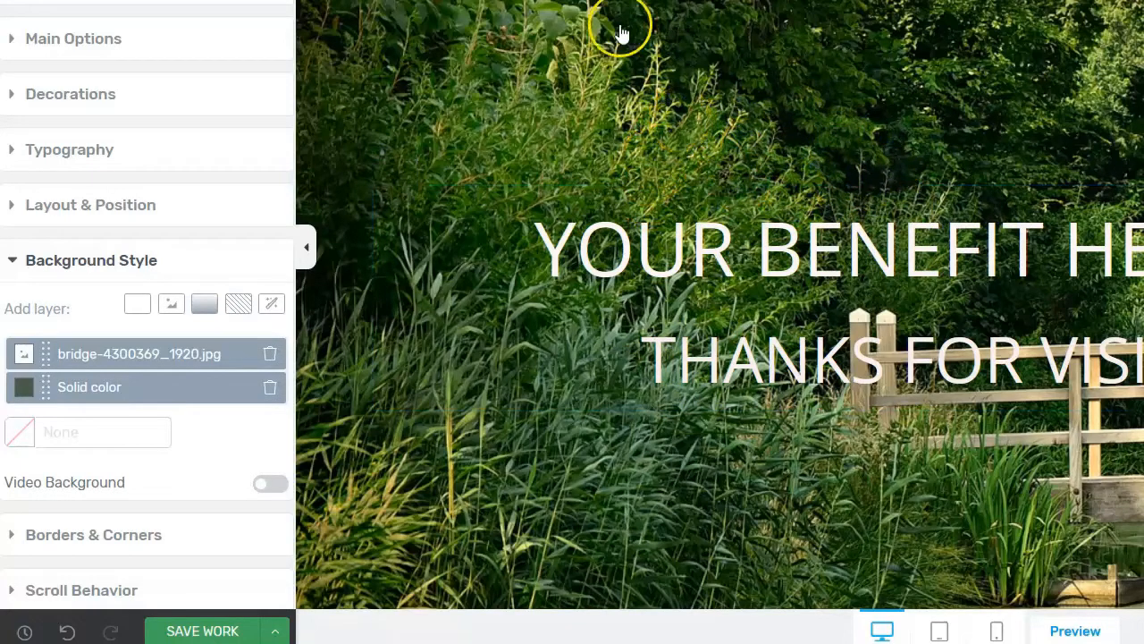
pyautogui.click(138, 309)
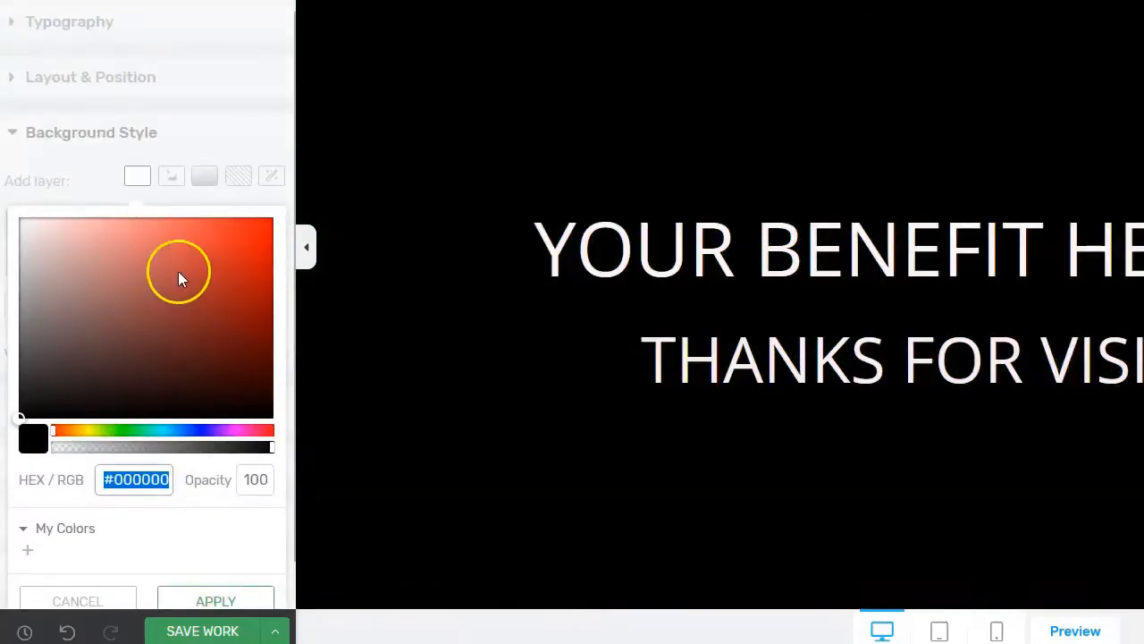
pyautogui.click(28, 409)
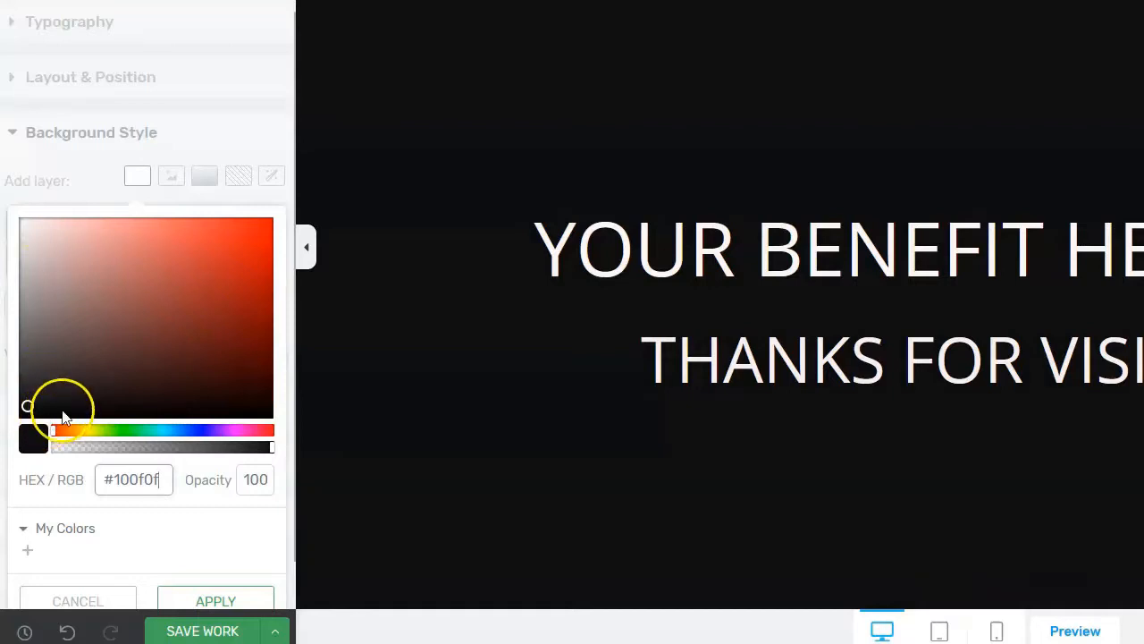
pyautogui.click(271, 448)
pyautogui.moveTo(251, 446); pyautogui.dragTo(233, 447)
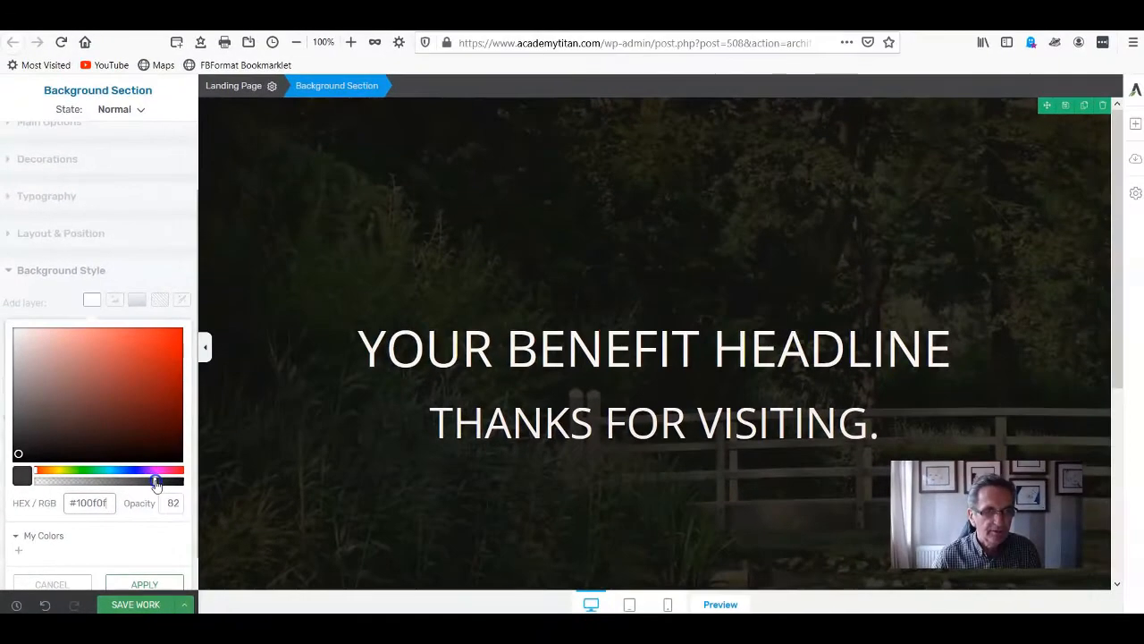
pyautogui.moveTo(158, 484); pyautogui.dragTo(127, 482)
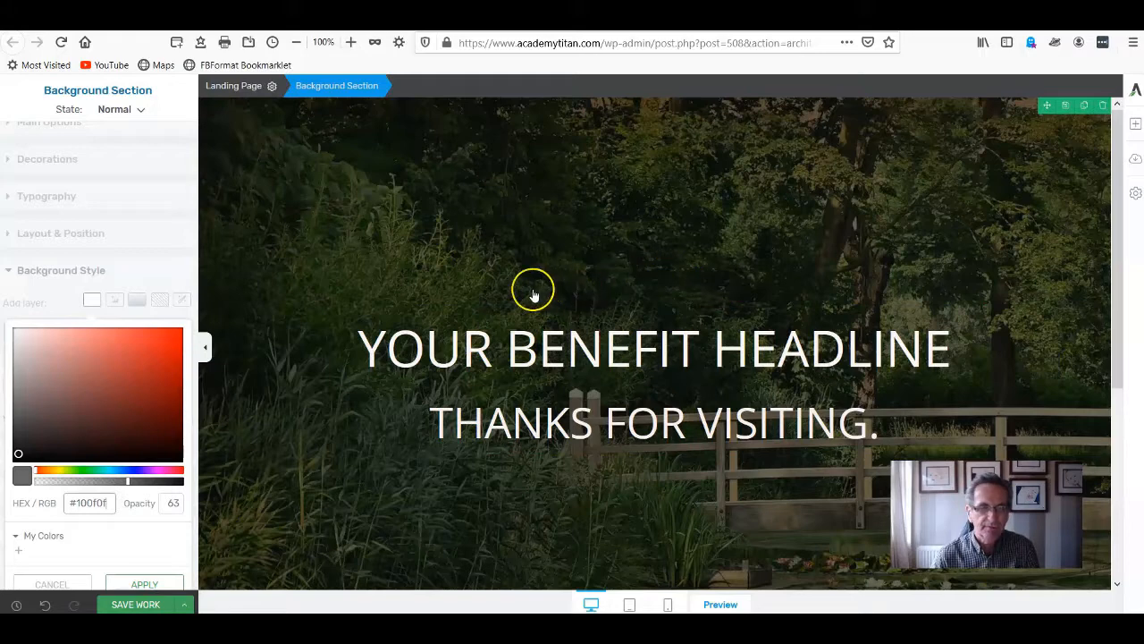
# Save the work, preview the landing page and return to the editor.
pyautogui.click(150, 604)
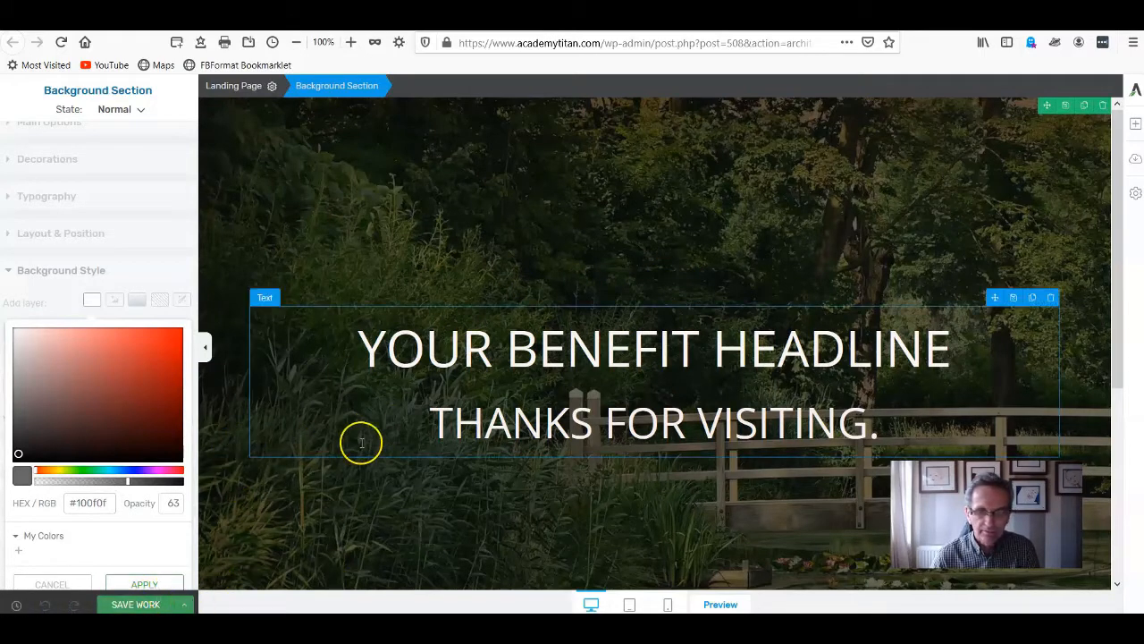
pyautogui.click(721, 605)
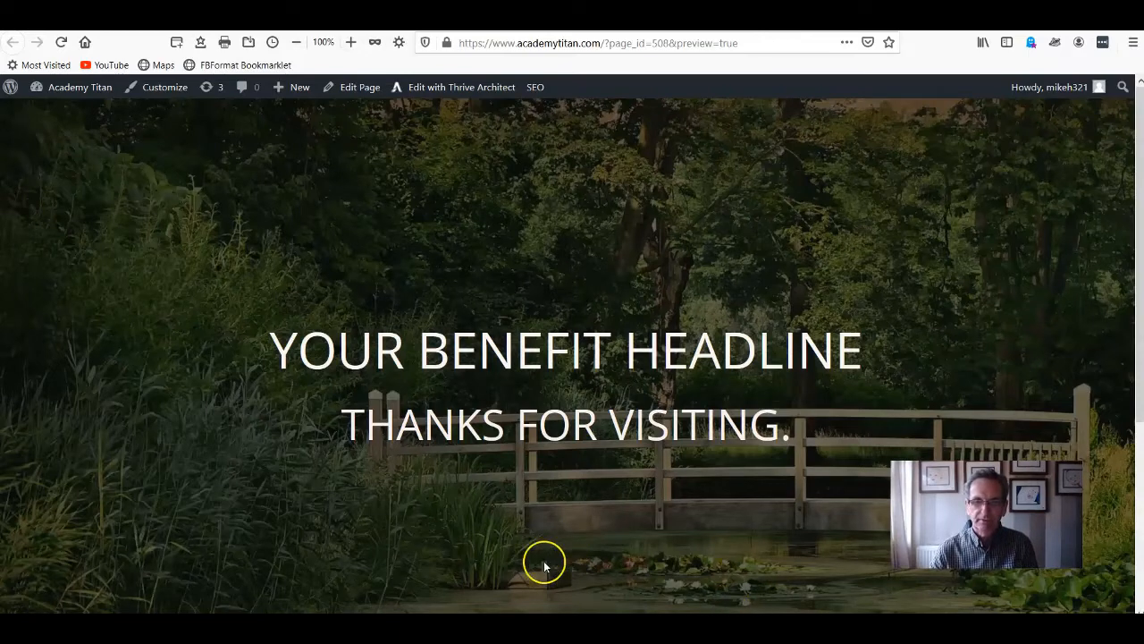
pyautogui.hotkey('ctrl', 'w')
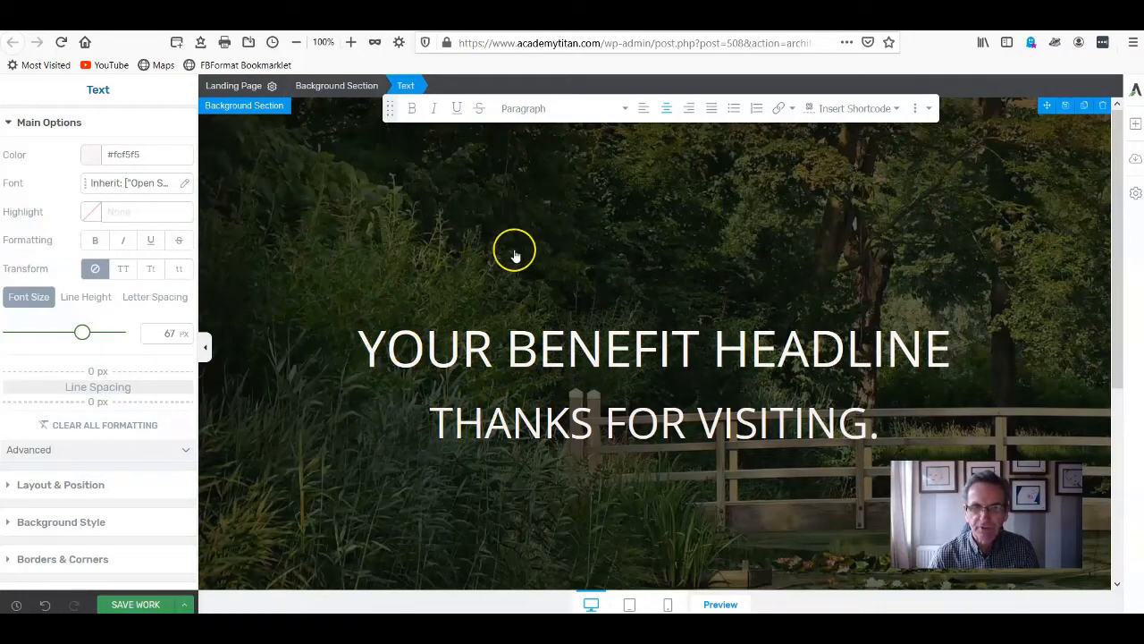
# In the mobile view, set YOUR BENEFIT HEADLINE to 22 px and THANKS FOR VISITING to 31 px.
pyautogui.click(670, 606)
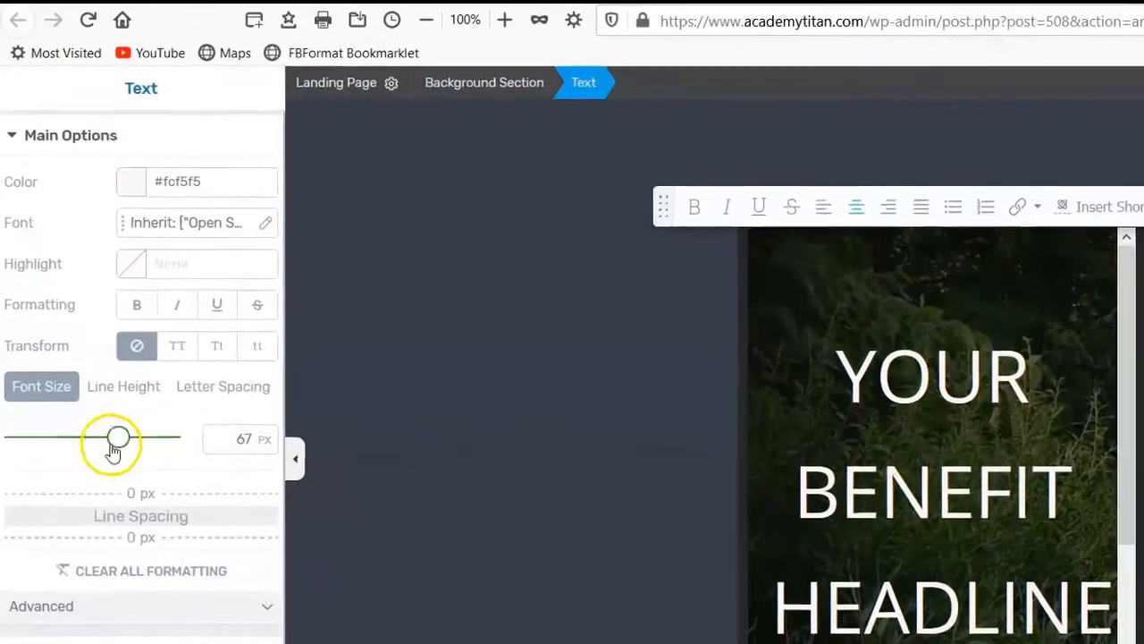
pyautogui.moveTo(82, 332); pyautogui.dragTo(77, 333)
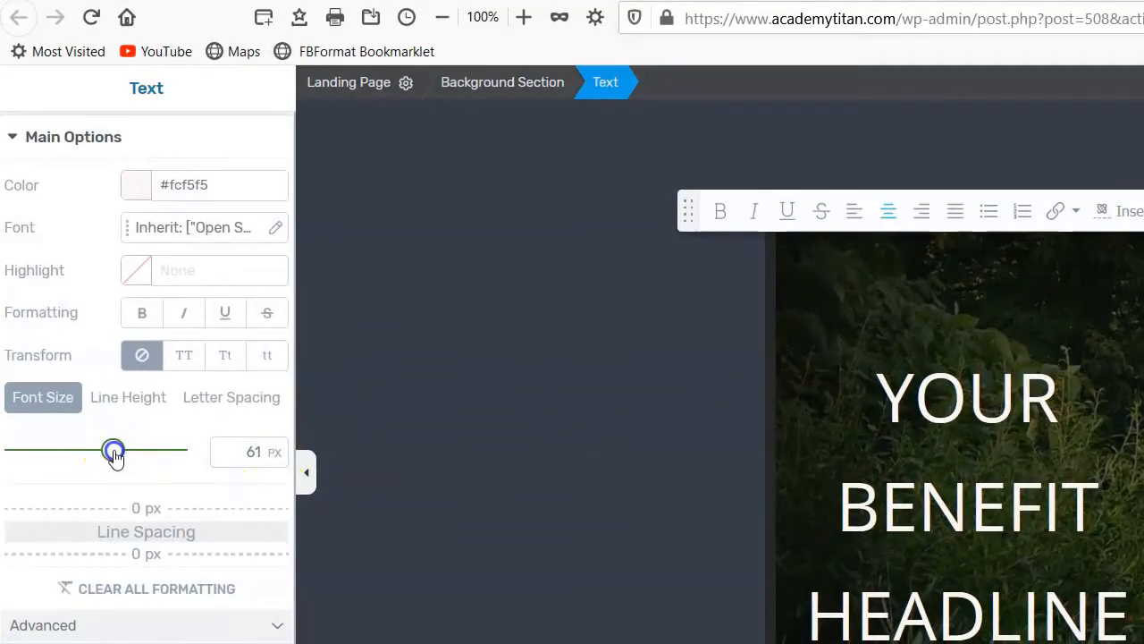
pyautogui.moveTo(108, 447); pyautogui.dragTo(48, 447)
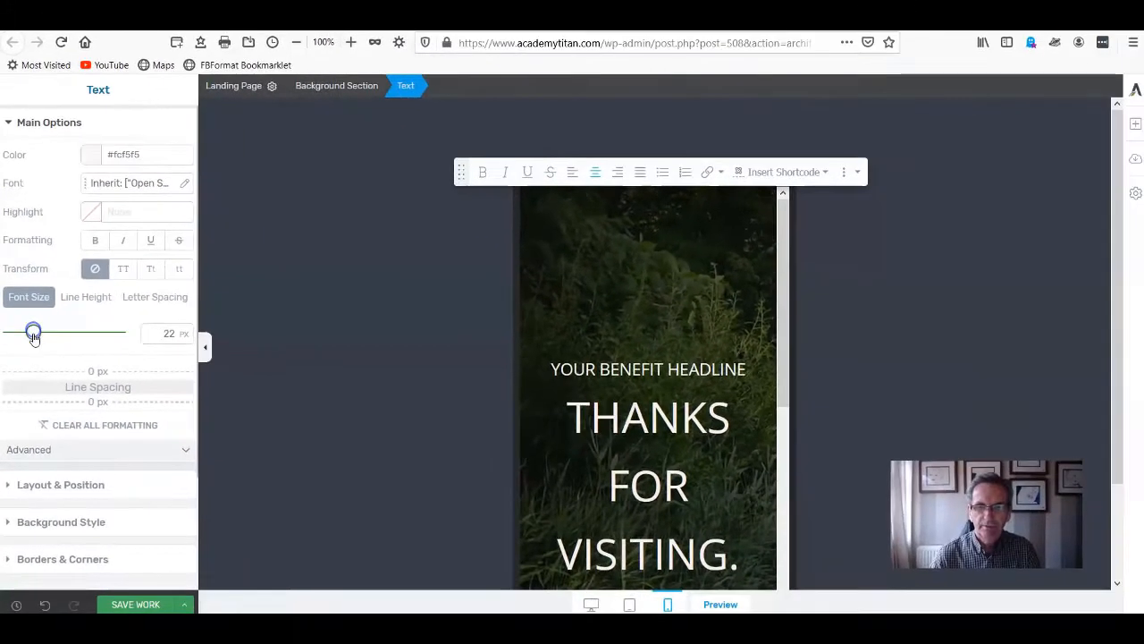
pyautogui.click(603, 558)
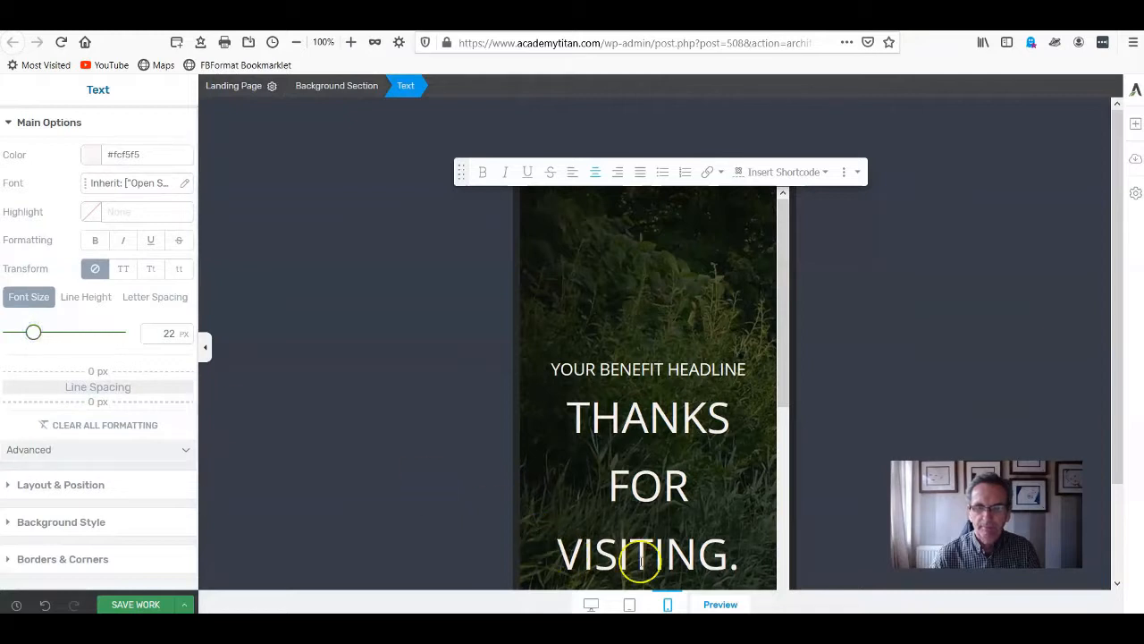
pyautogui.moveTo(71, 332); pyautogui.dragTo(43, 327)
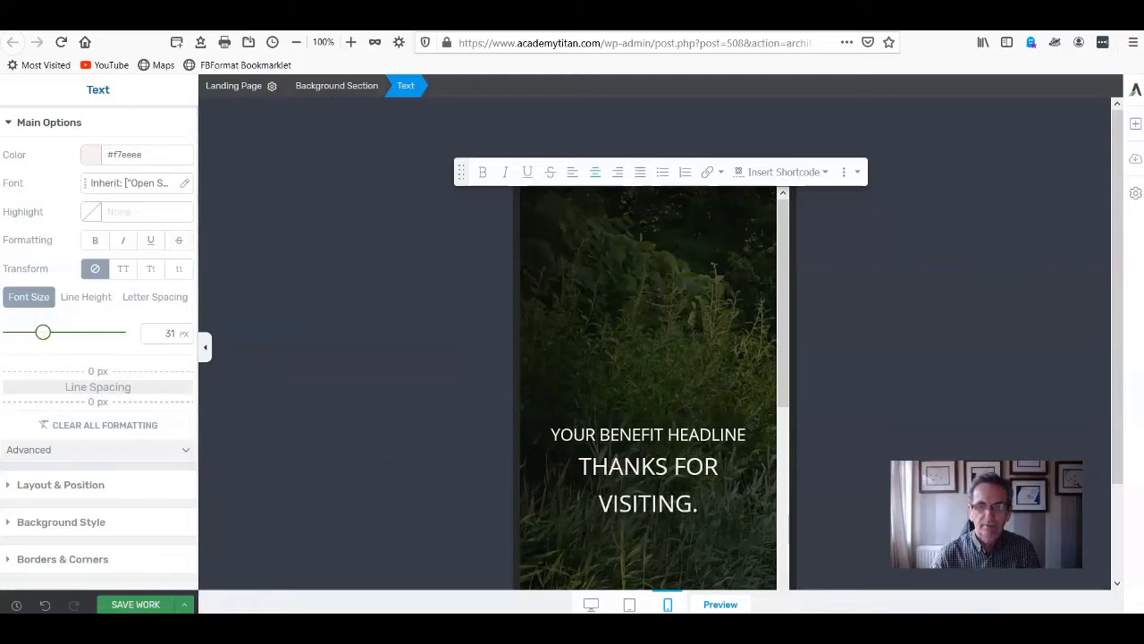
# Set the background section's minimum height to 103 px for the mobile view.
pyautogui.scroll(-2, 822, 380)
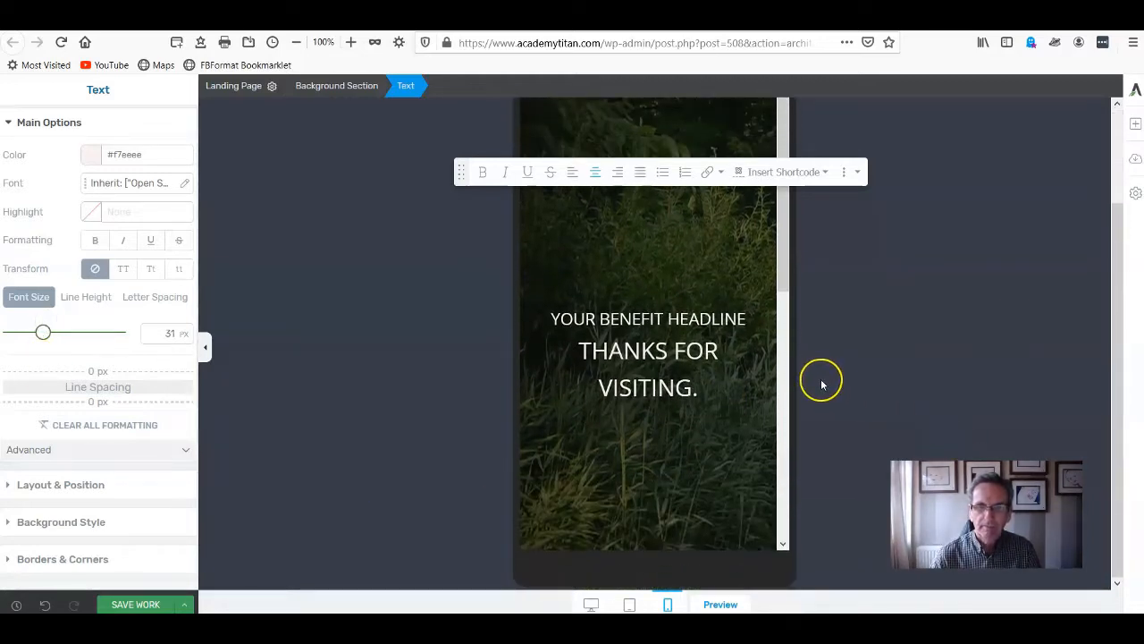
pyautogui.scroll(2, 814, 402)
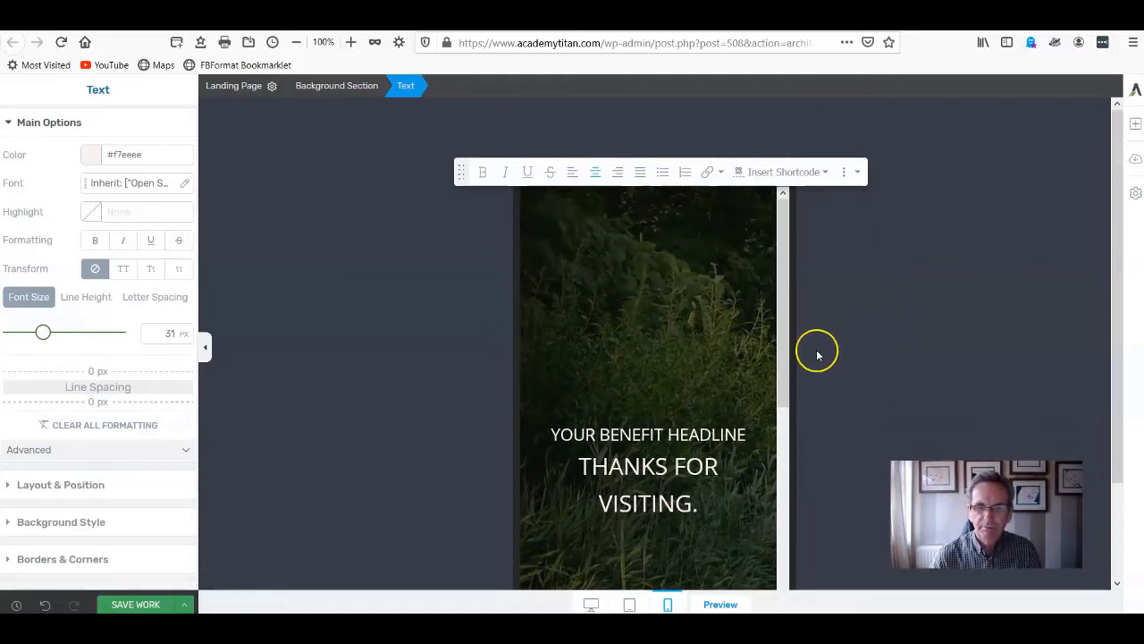
pyautogui.click(654, 310)
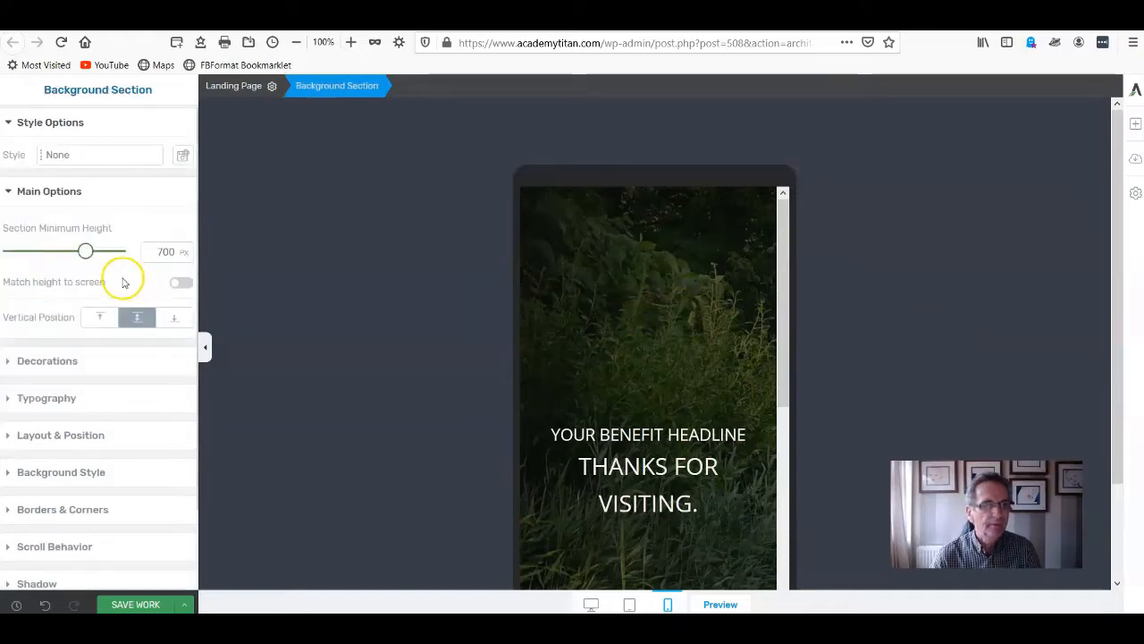
pyautogui.moveTo(87, 251); pyautogui.dragTo(25, 241)
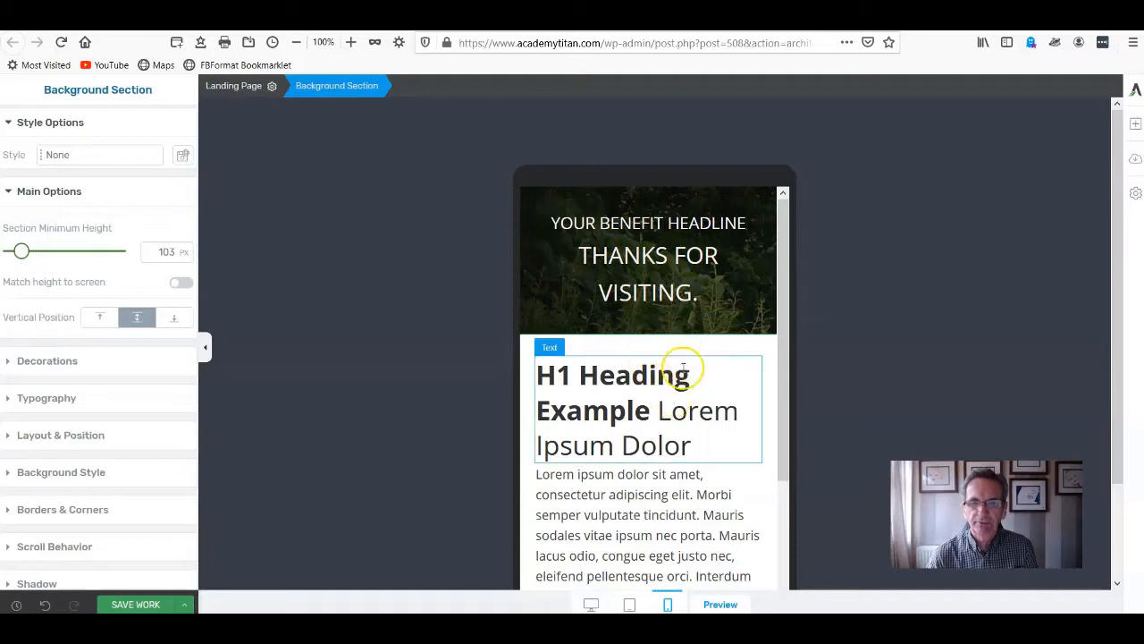
# Check the rest of the mobile layout, return to the desktop view and place the cursor in the headline text.
pyautogui.scroll(-2, 685, 373)
pyautogui.scroll(-3, 678, 413)
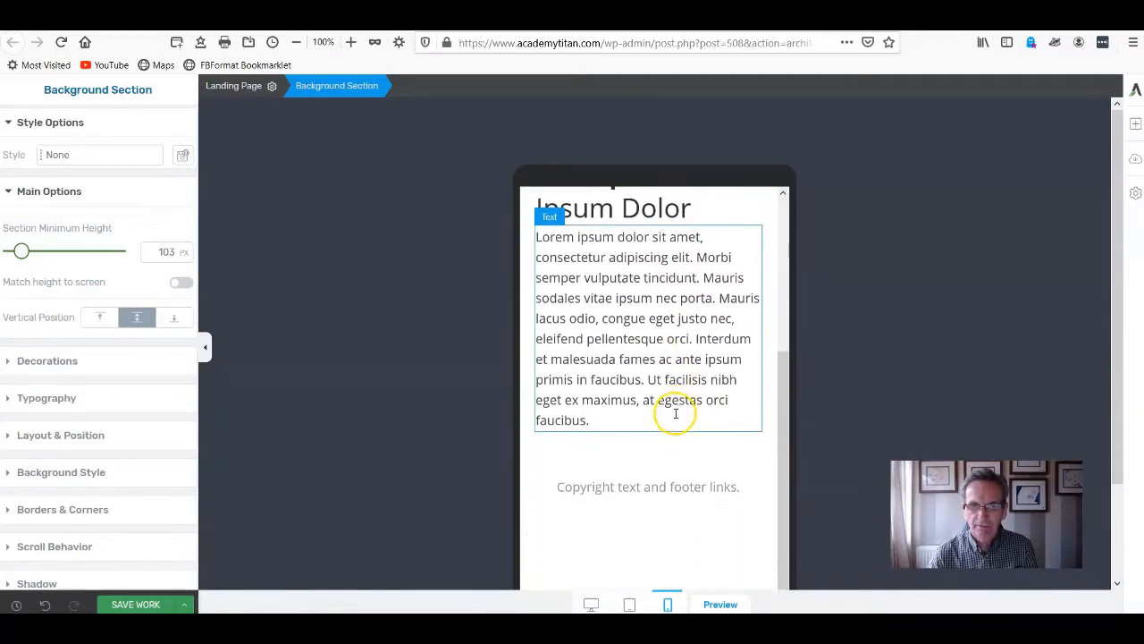
pyautogui.scroll(-1, 684, 415)
pyautogui.scroll(5, 682, 416)
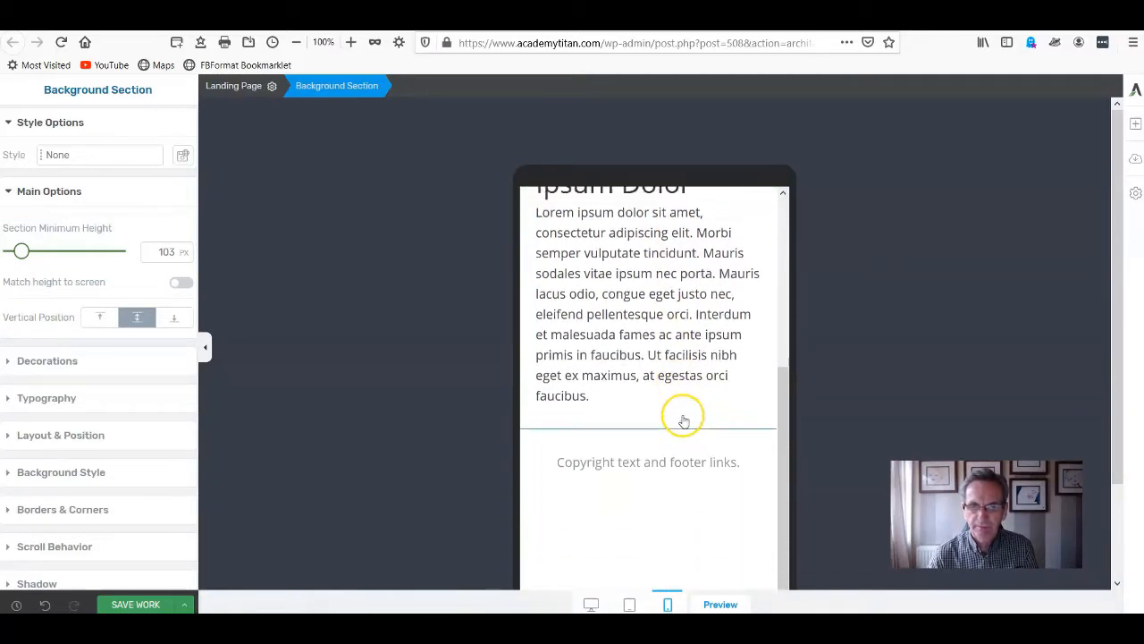
pyautogui.scroll(1, 682, 405)
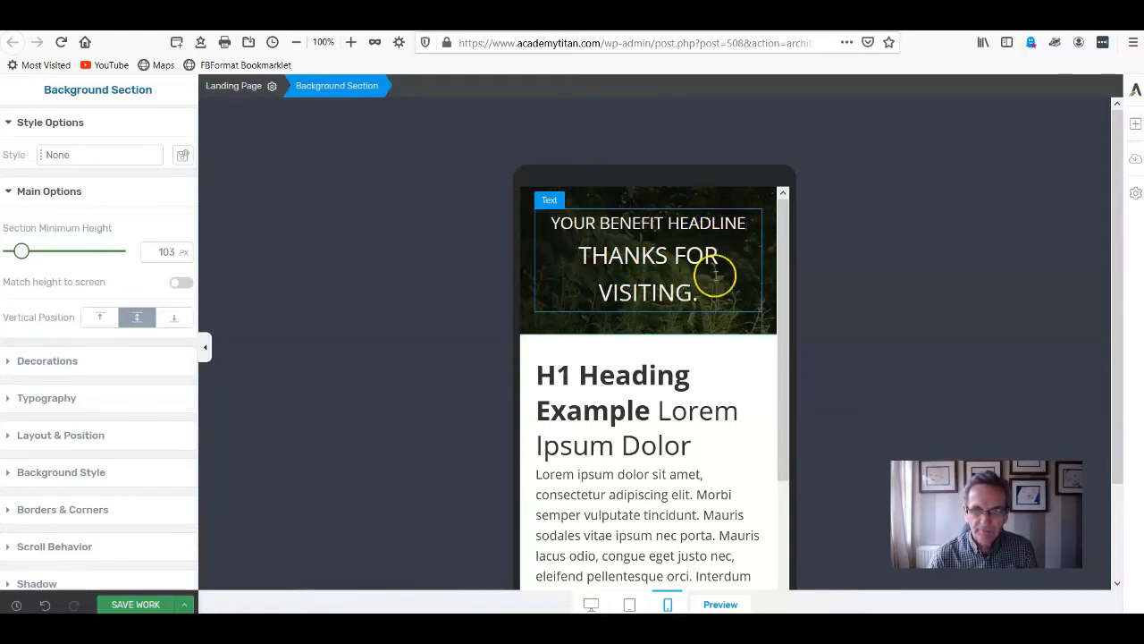
pyautogui.click(592, 604)
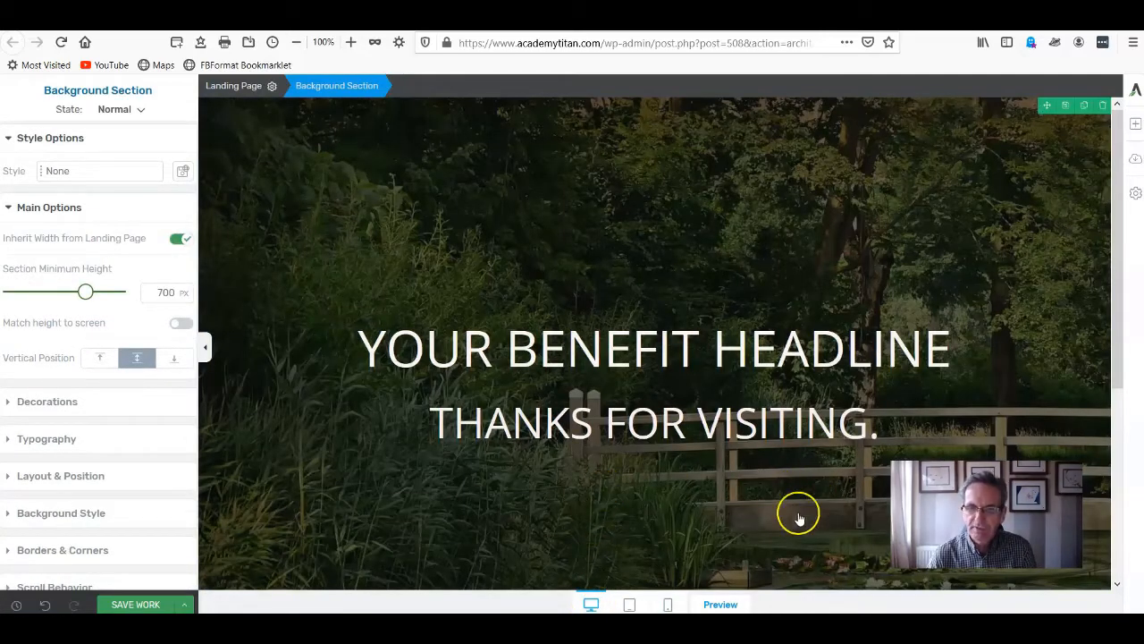
pyautogui.click(567, 377)
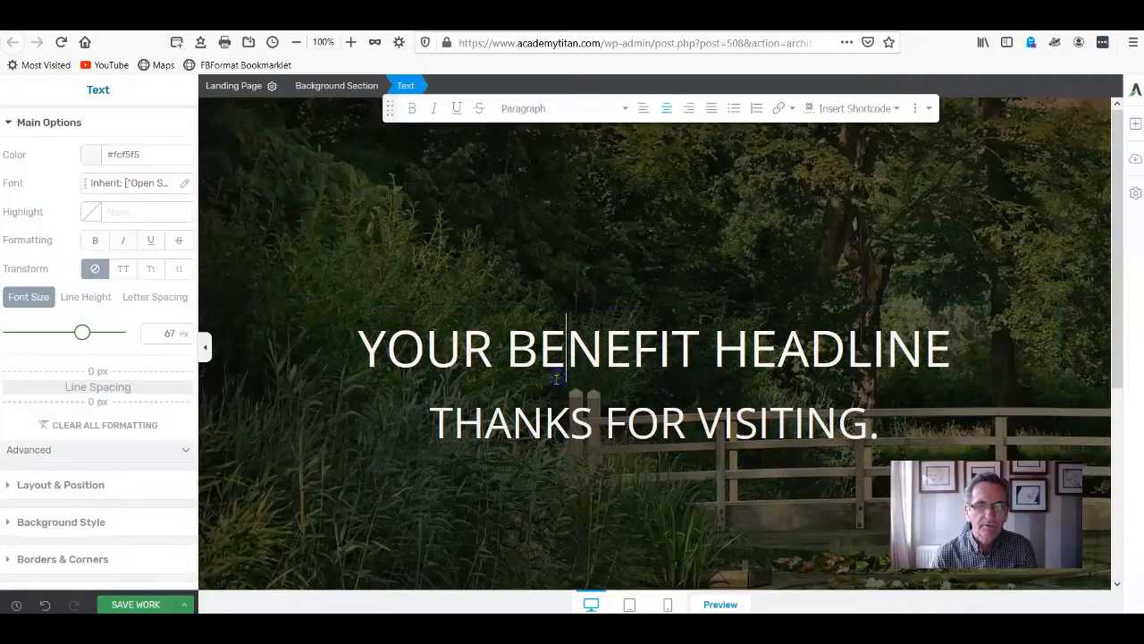
# Set the position of the bridge-4300369_1920.jpg background layer to centre in the headline's background section and apply it.
pyautogui.click(331, 87)
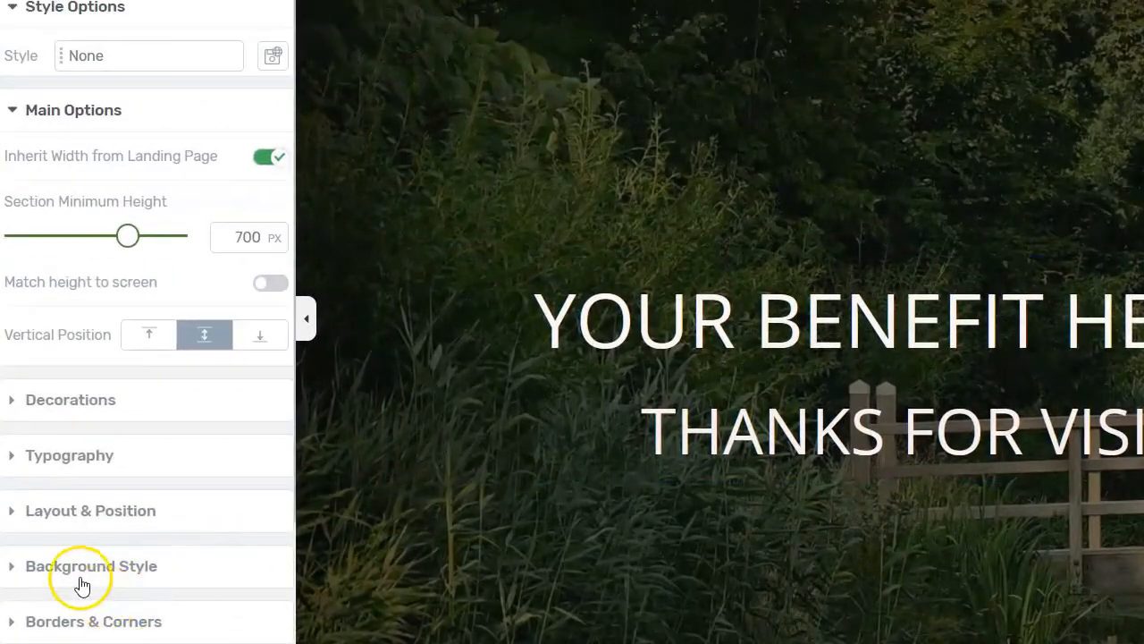
pyautogui.click(72, 565)
pyautogui.click(79, 458)
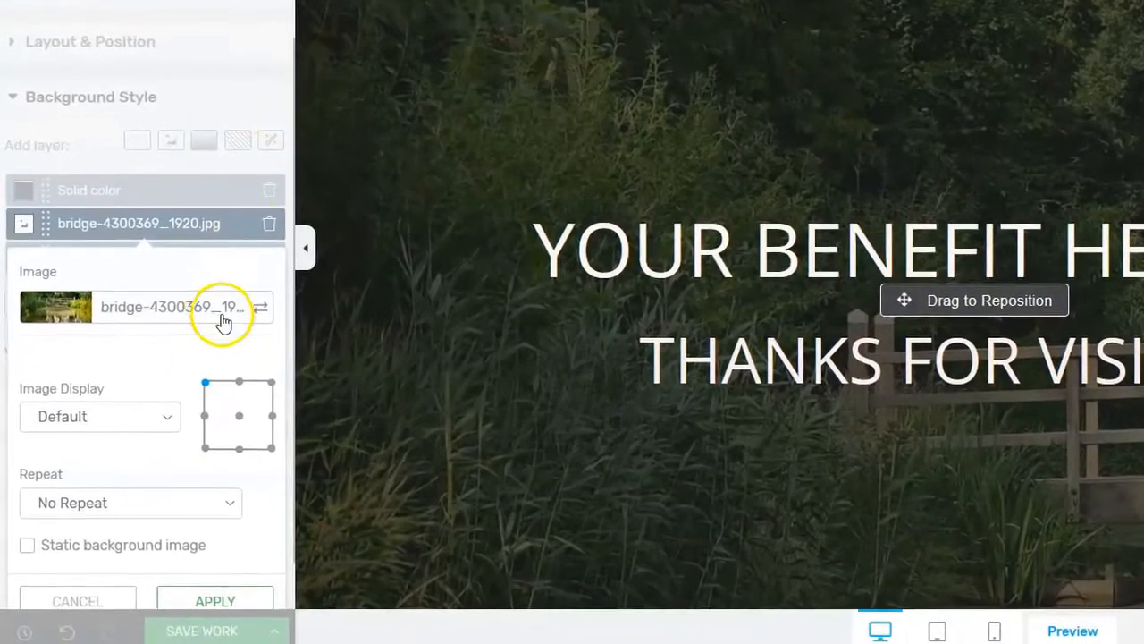
pyautogui.click(240, 416)
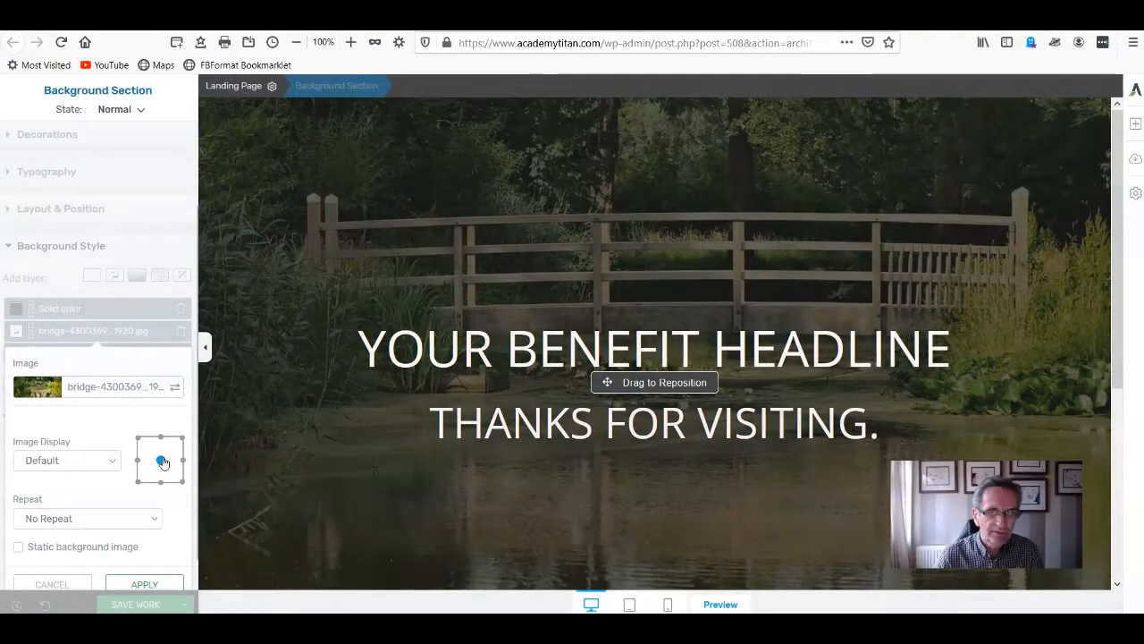
pyautogui.click(147, 583)
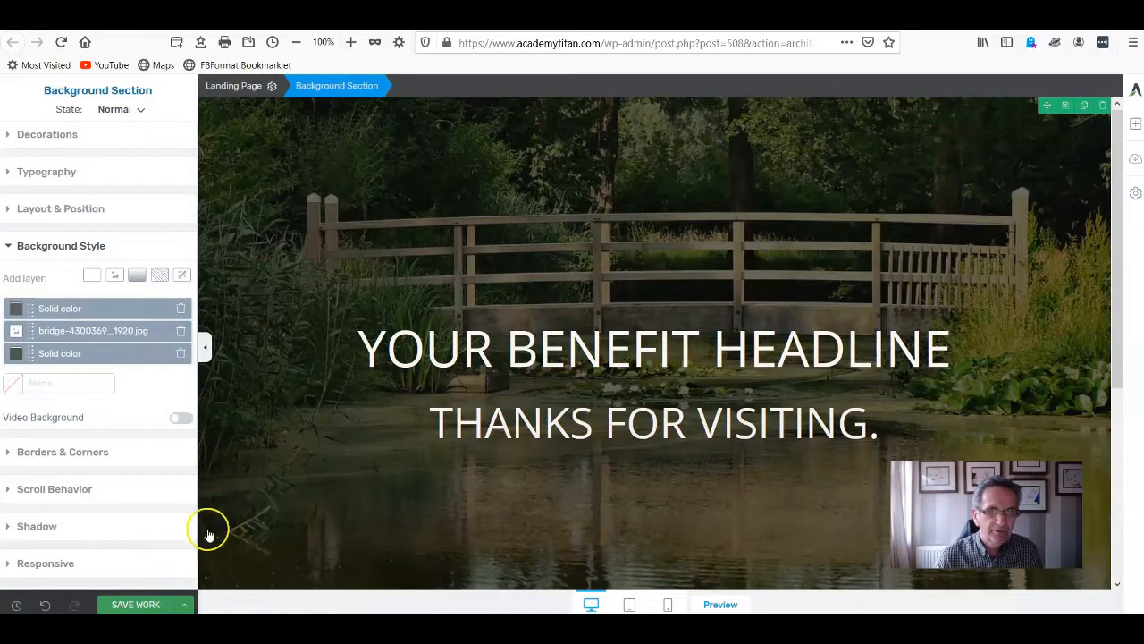
# Check the mobile view, and in the tablet view shrink YOUR BENEFIT HEADLINE to one line and set THANKS FOR VISITING to 34 px.
pyautogui.click(669, 604)
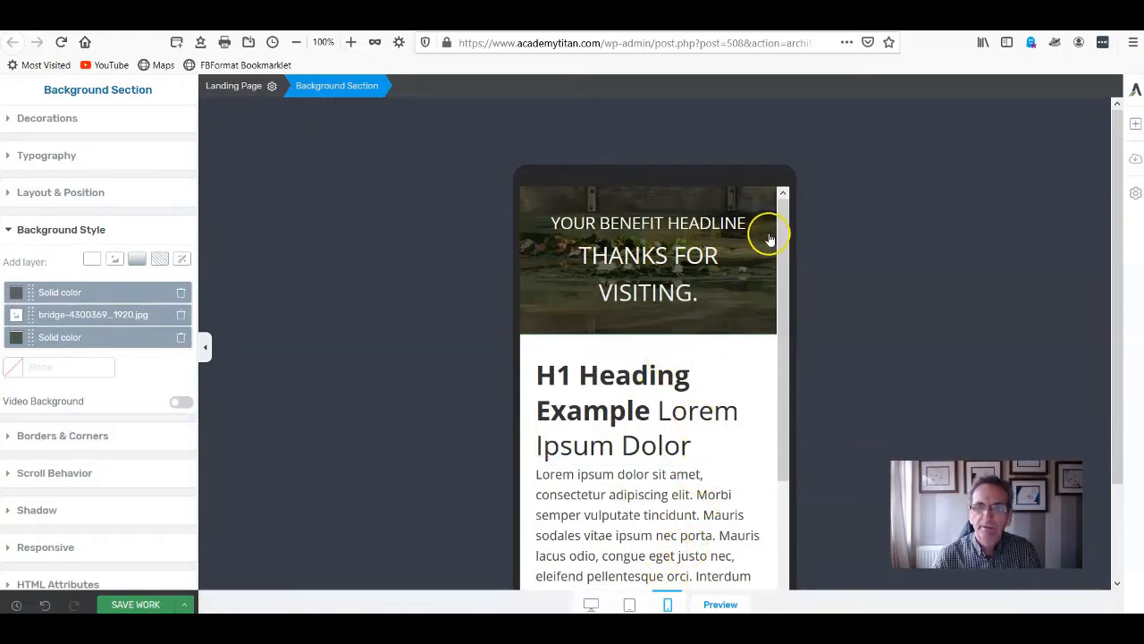
pyautogui.click(766, 286)
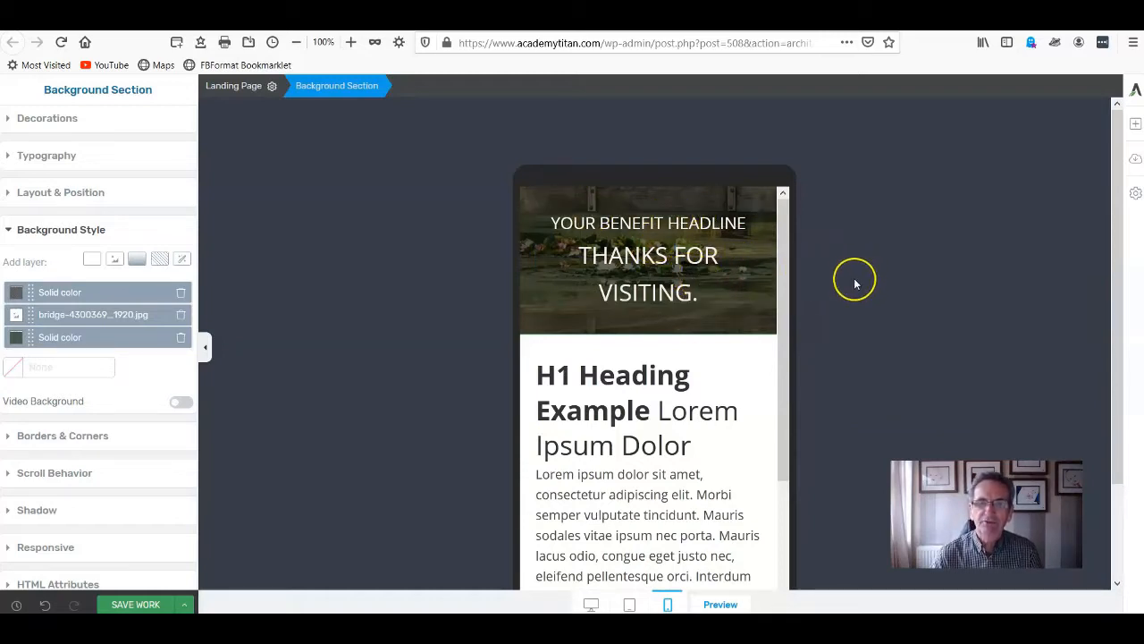
pyautogui.click(629, 606)
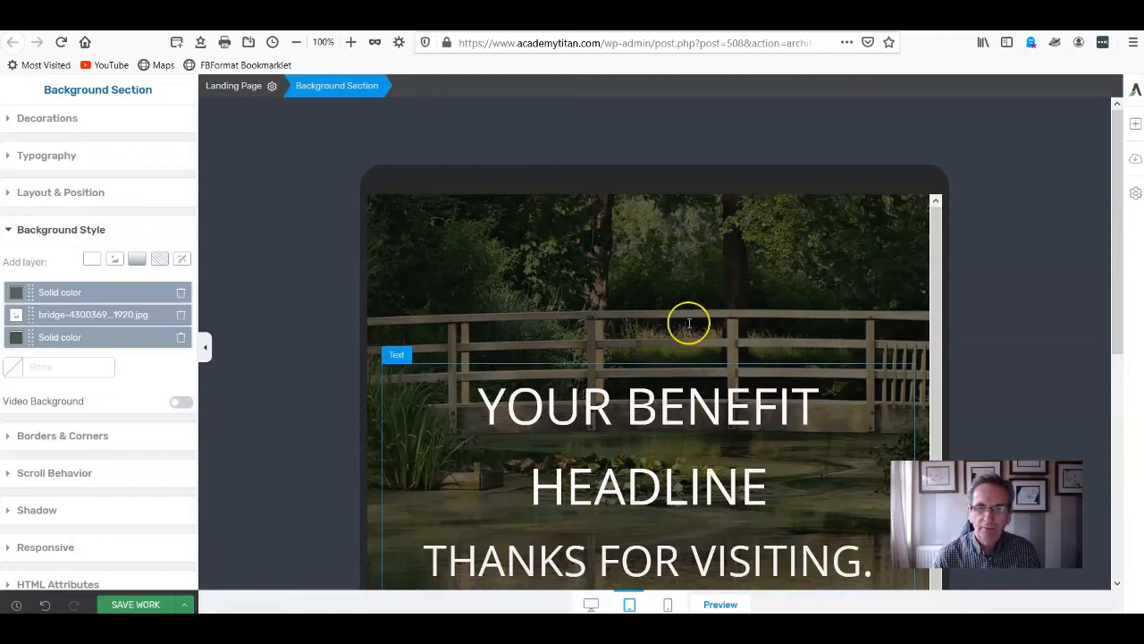
pyautogui.click(659, 487)
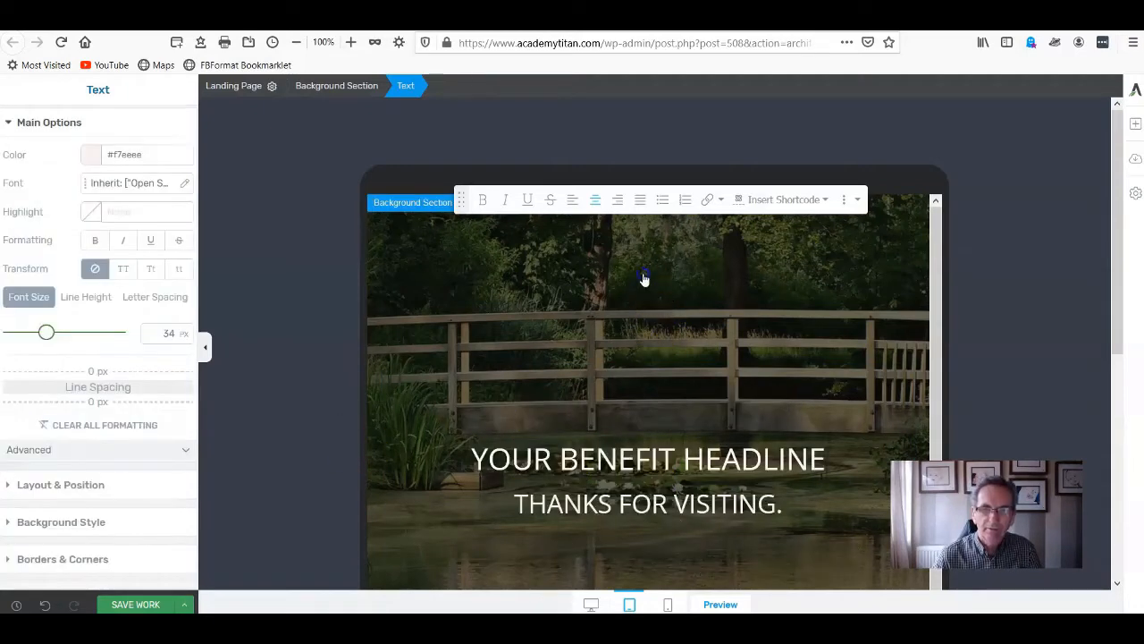
# Set the background section's minimum height to 158 px for the tablet view and check the page down to the footer.
pyautogui.click(644, 278)
pyautogui.moveTo(85, 252); pyautogui.dragTo(28, 247)
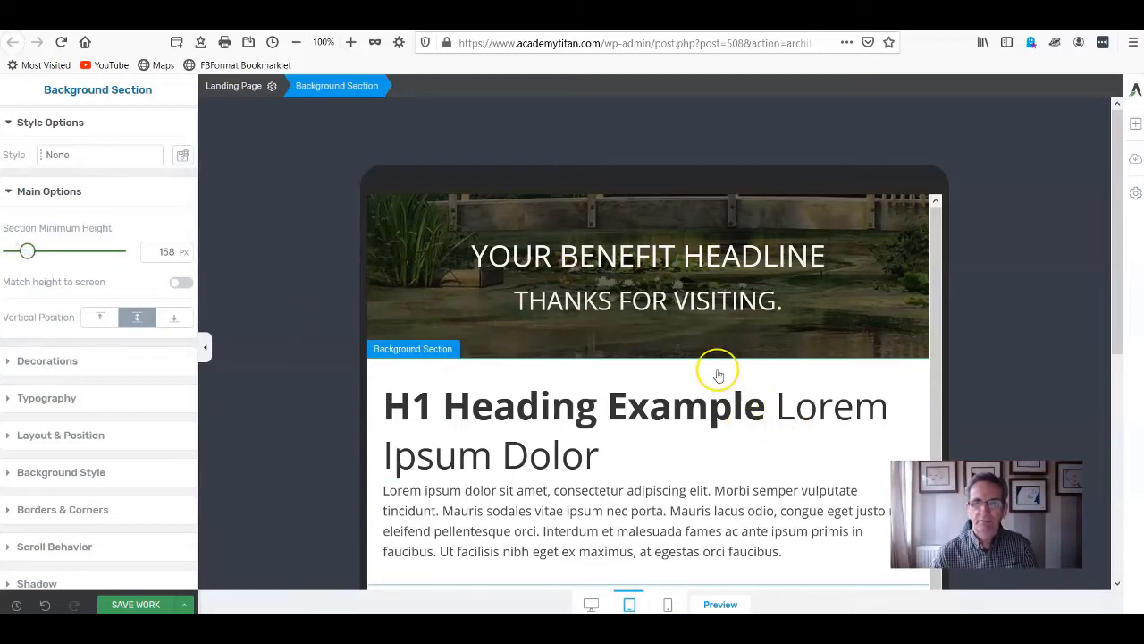
pyautogui.scroll(-3, 714, 487)
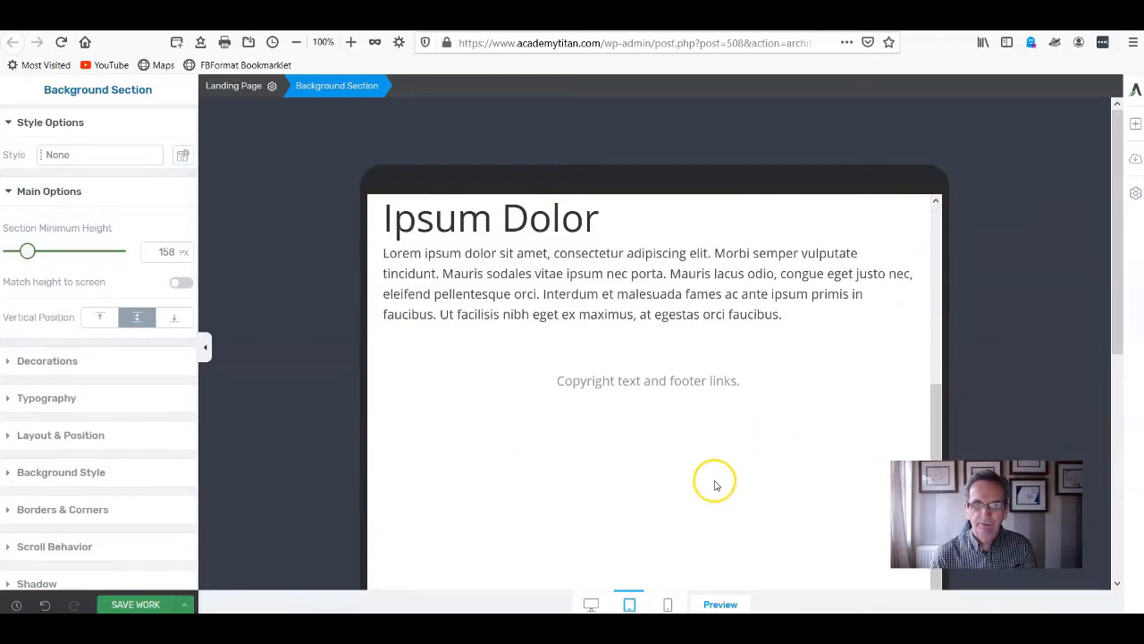
pyautogui.scroll(3, 715, 486)
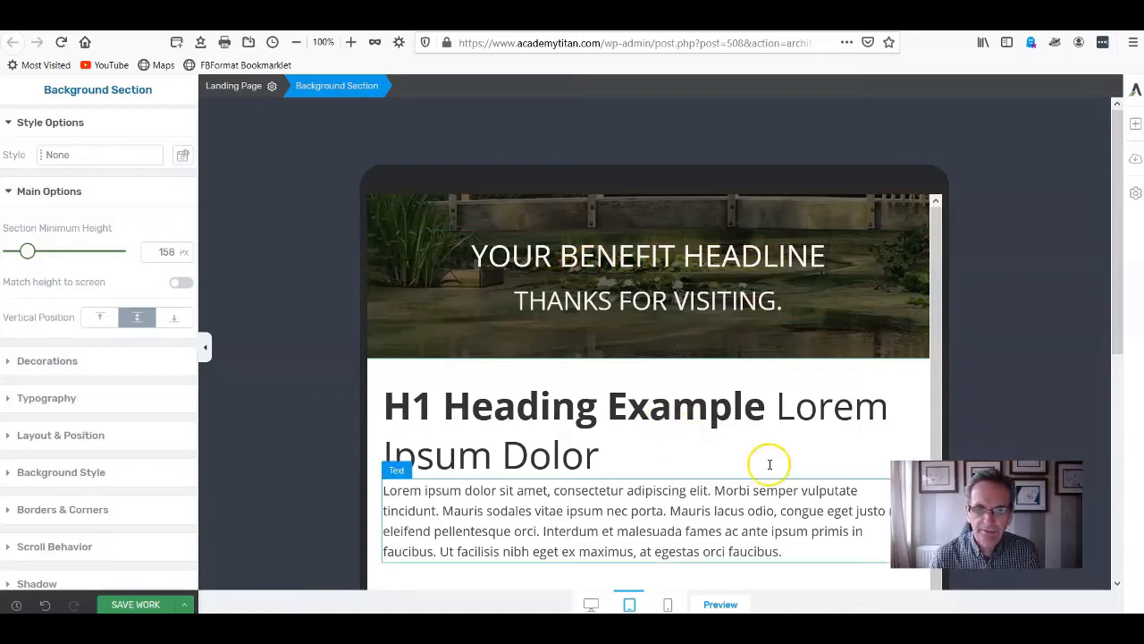
# Review the mobile layout again, return to the desktop view and examine the page from the headline down to the footer.
pyautogui.click(669, 604)
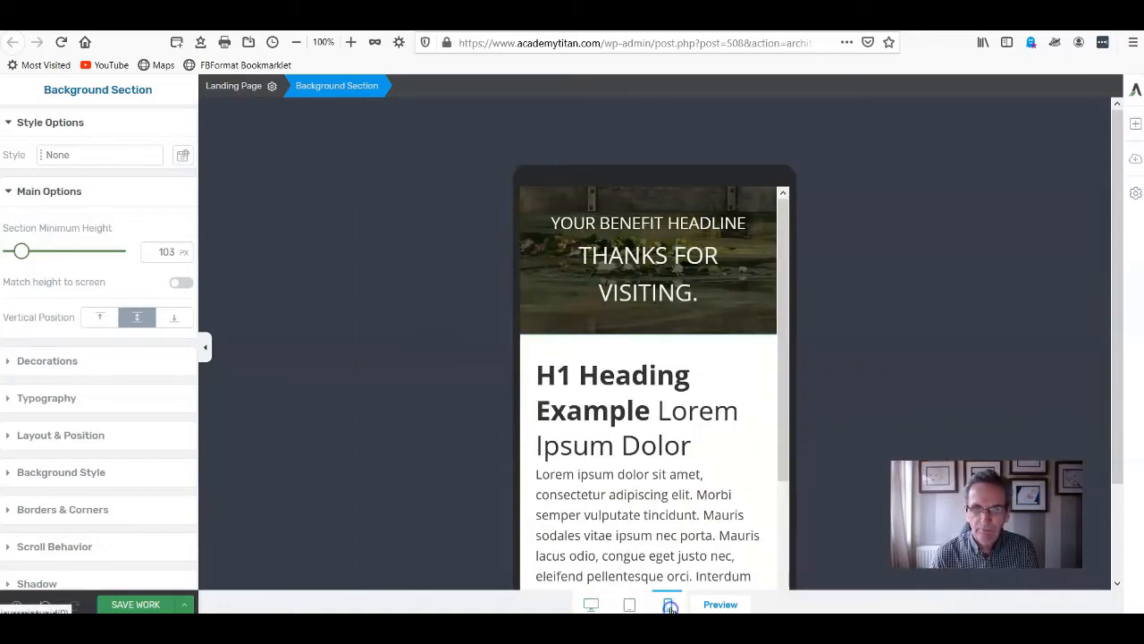
pyautogui.click(593, 605)
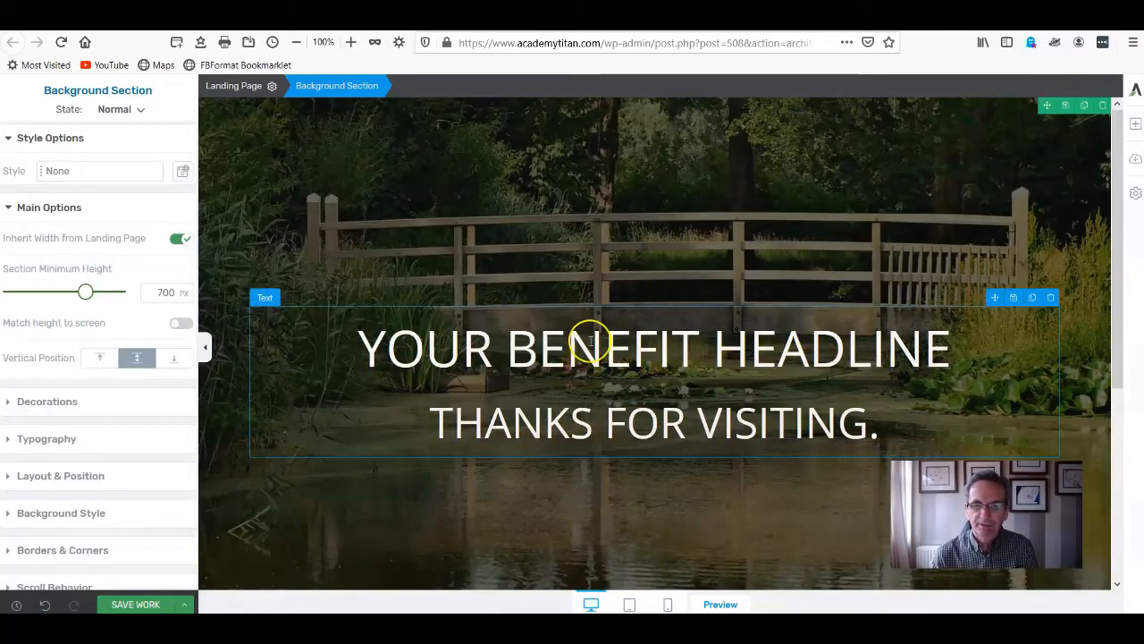
pyautogui.scroll(-2, 581, 360)
pyautogui.scroll(-3, 577, 363)
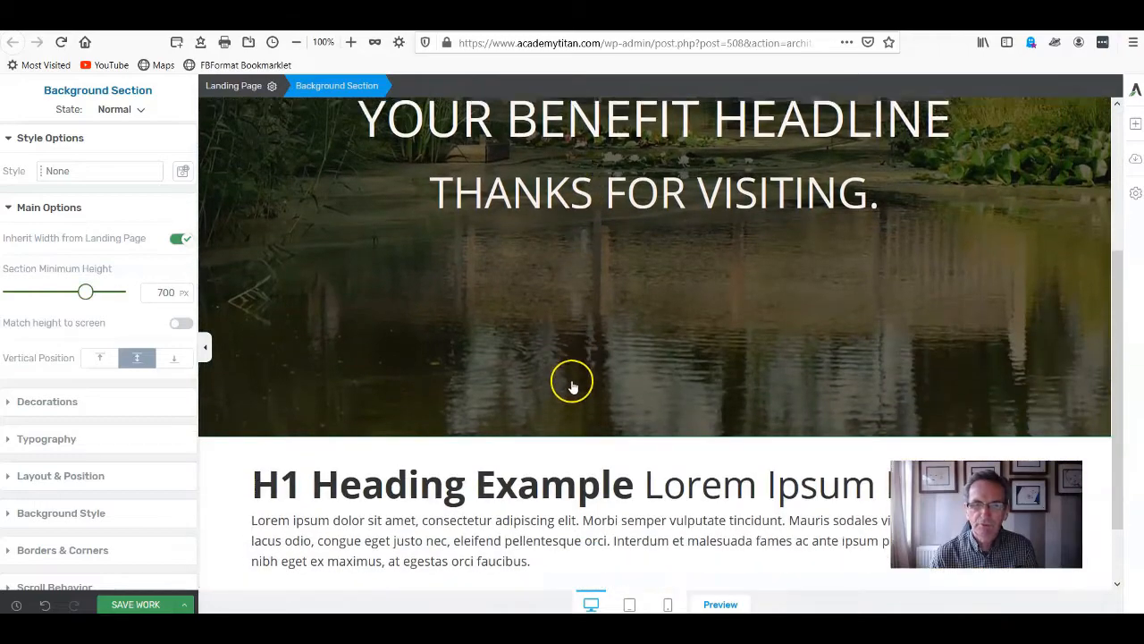
pyautogui.scroll(5, 683, 356)
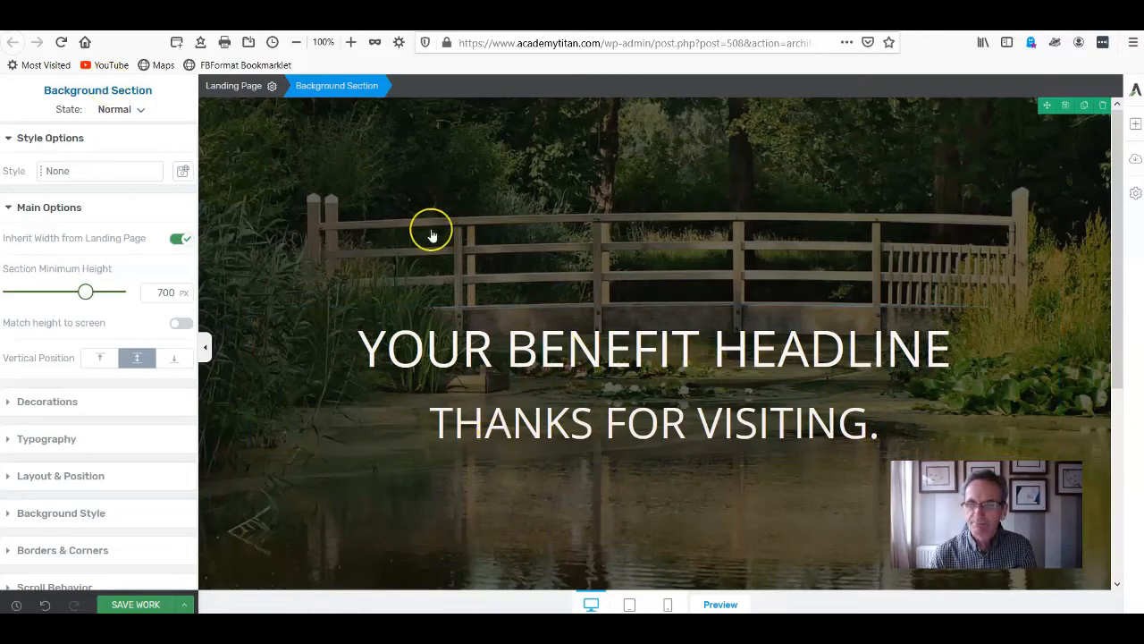
pyautogui.scroll(-3, 621, 340)
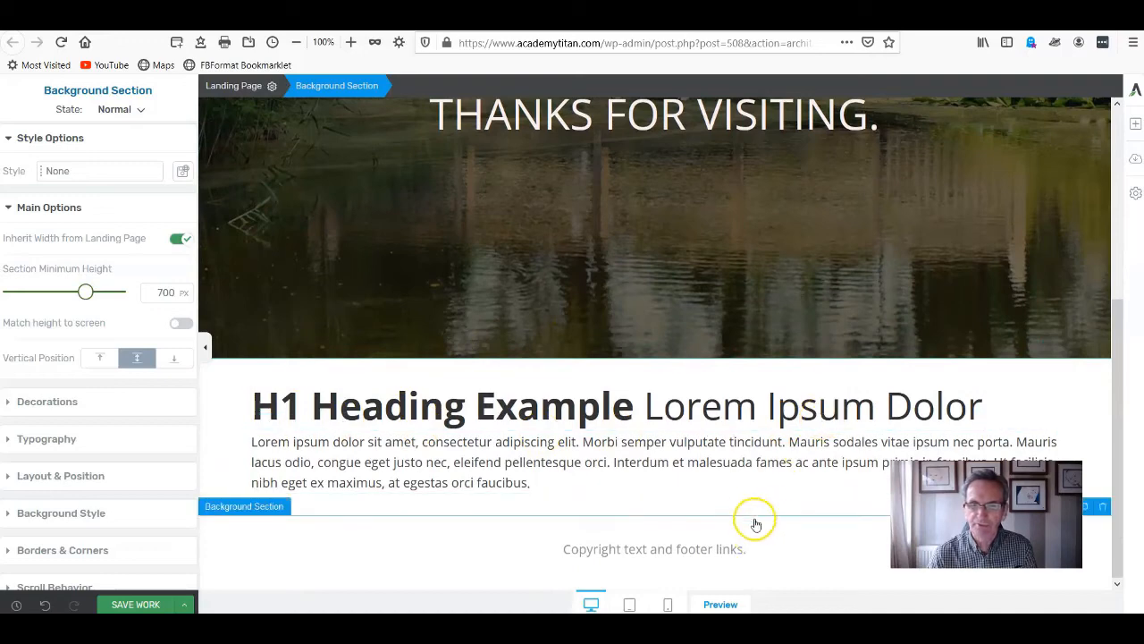
pyautogui.scroll(3, 783, 486)
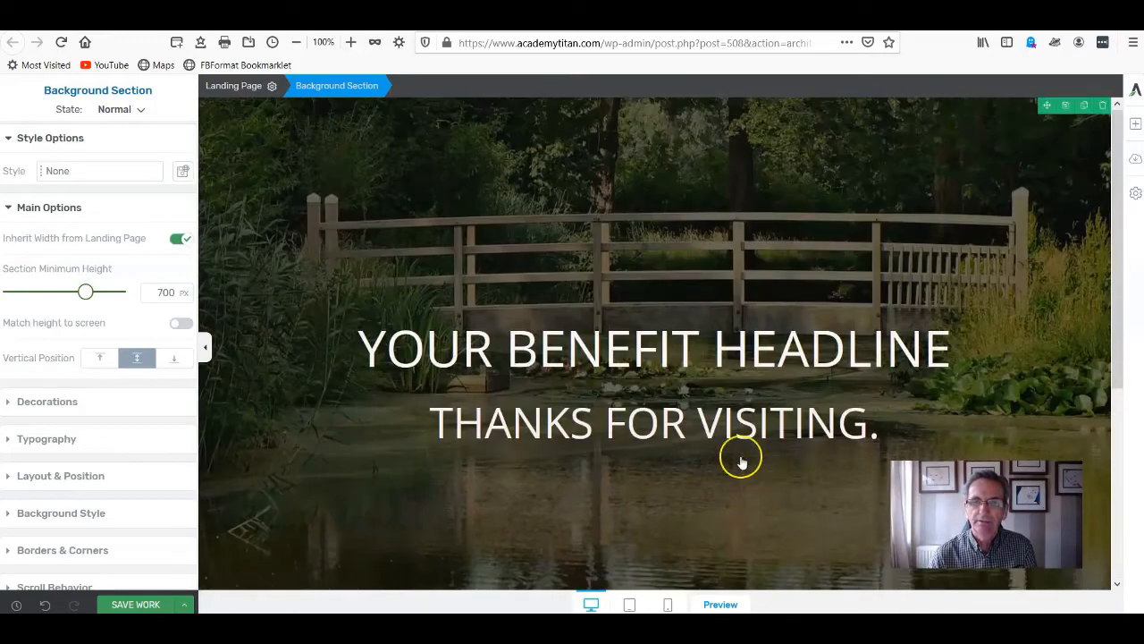